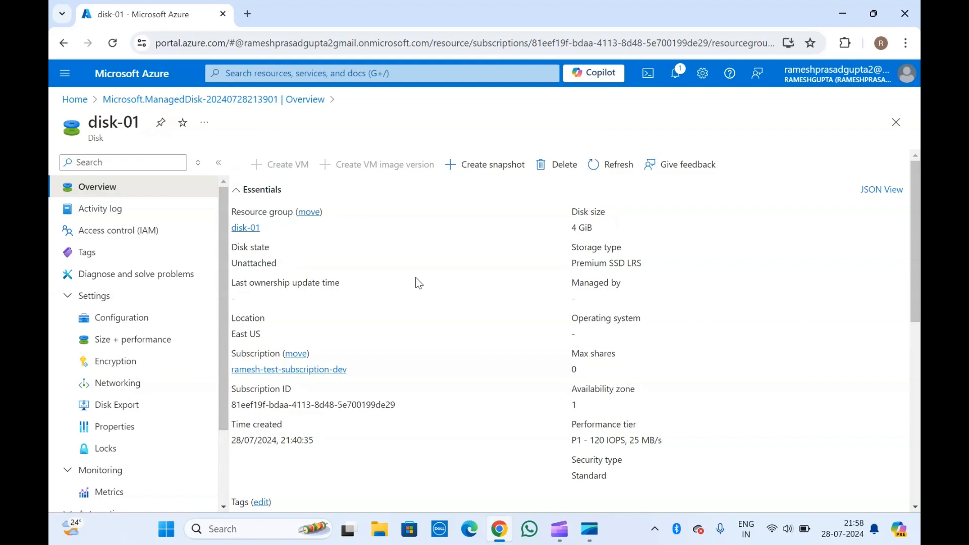
- View the disk-01 resource group from the managed disk deployment and open the disk-01 disk it contains
{"action": "left_click", "coordinate": [158, 99]}
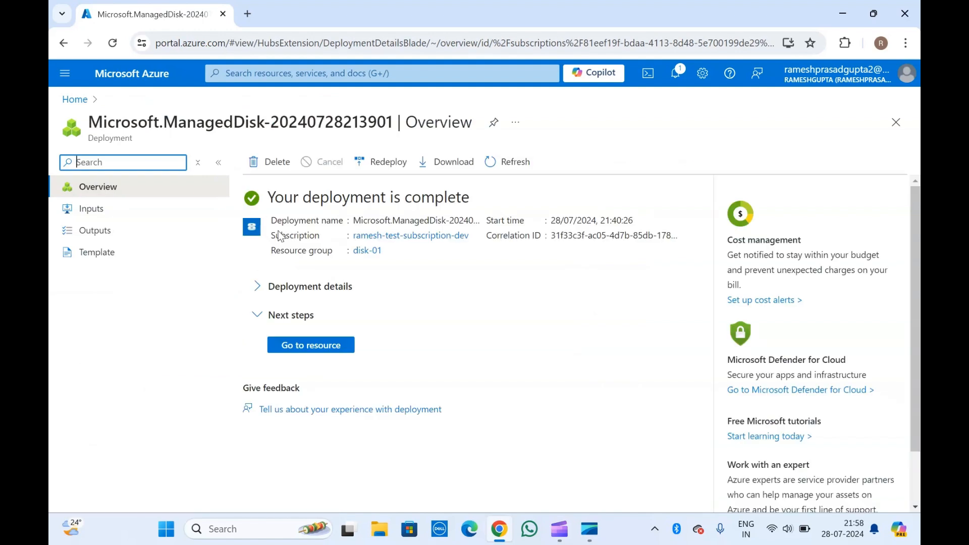
{"action": "left_click", "coordinate": [363, 251]}
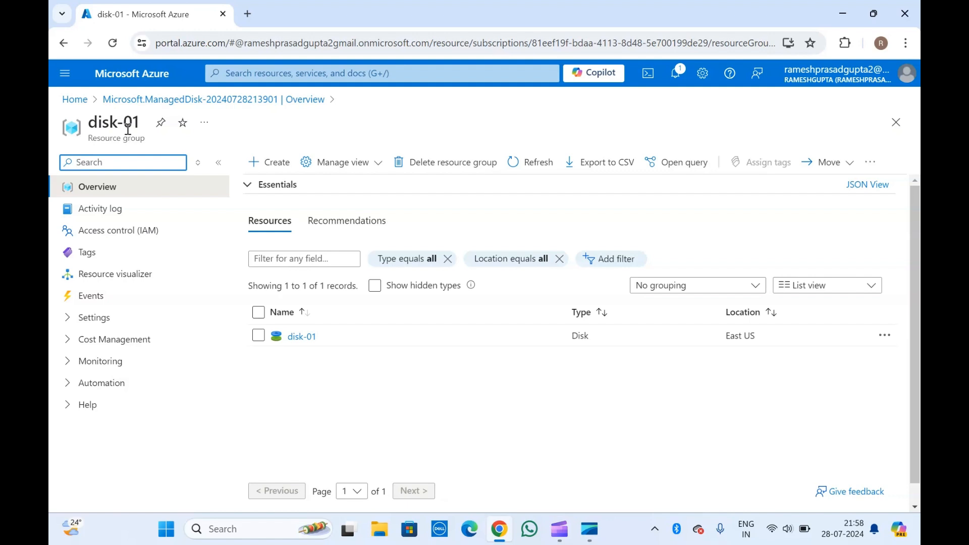
{"action": "left_click", "coordinate": [324, 399]}
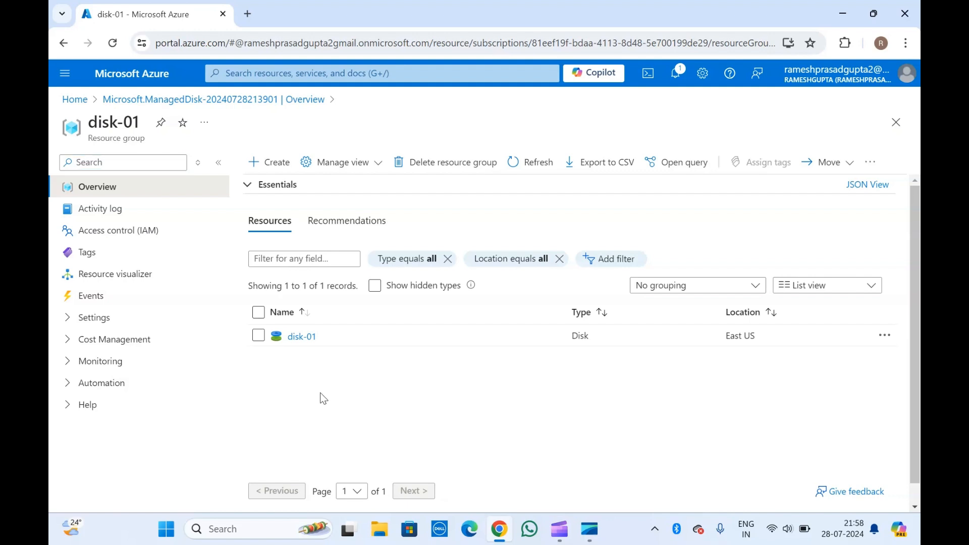
{"action": "left_click", "coordinate": [307, 336]}
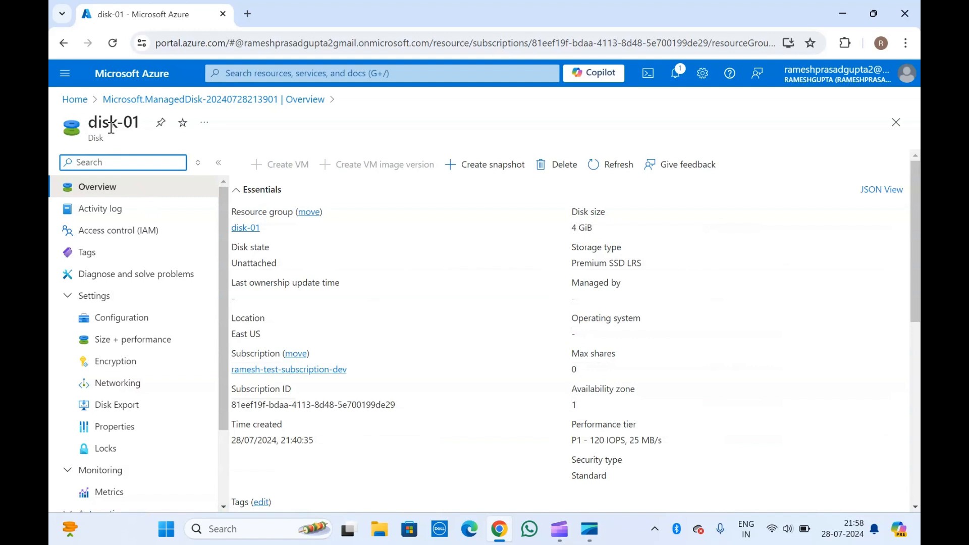
- Return to the managed disk deployment overview and go to its deployed disk resource
{"action": "left_click", "coordinate": [147, 101]}
{"action": "left_click", "coordinate": [310, 347]}
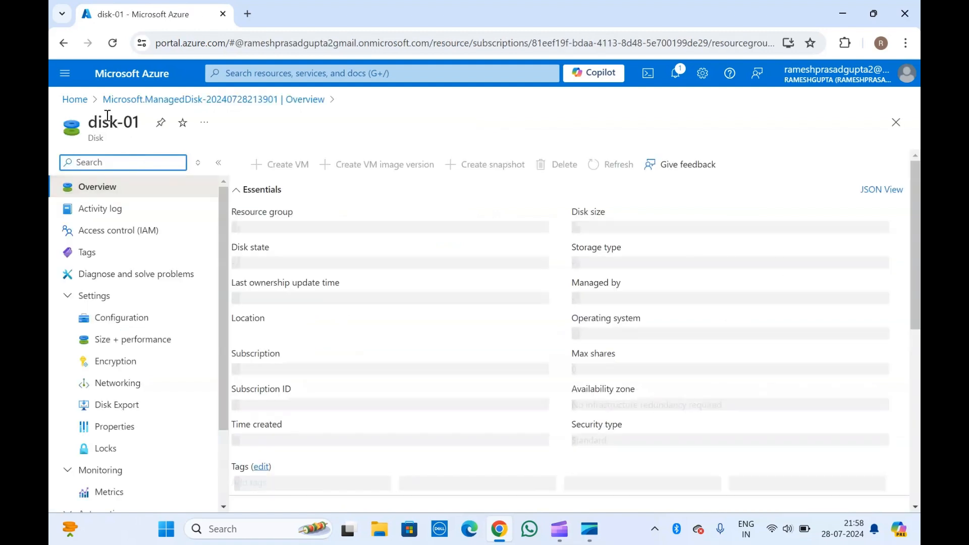
{"action": "double_click", "coordinate": [101, 123]}
{"action": "left_click", "coordinate": [108, 146]}
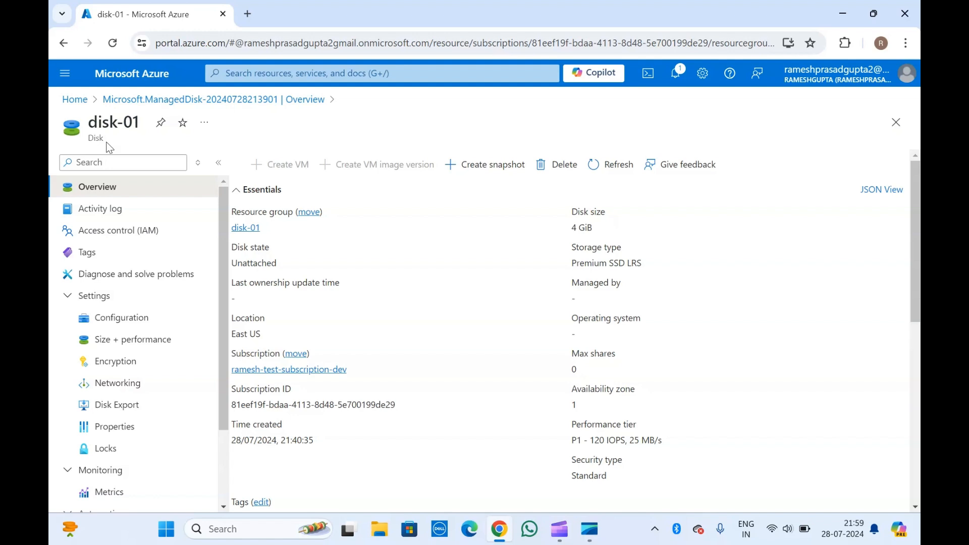
- Look over the disk-01 overview and start creating a snapshot of this disk
{"action": "scroll", "coordinate": [177, 413], "scroll_direction": "down", "scroll_amount": 2}
{"action": "scroll", "coordinate": [176, 413], "scroll_direction": "up", "scroll_amount": 2}
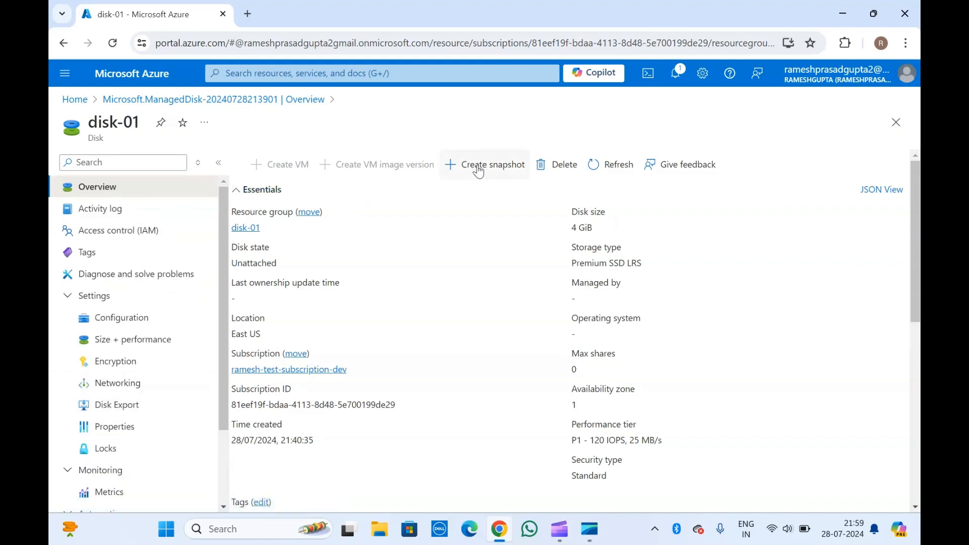
{"action": "left_click_drag", "start_coordinate": [515, 139], "coordinate": [462, 125]}
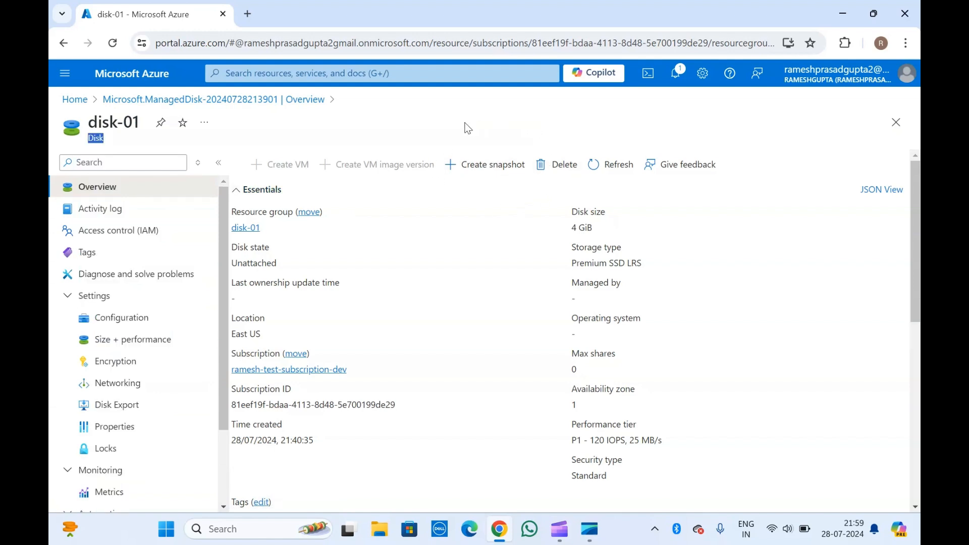
{"action": "left_click", "coordinate": [481, 166]}
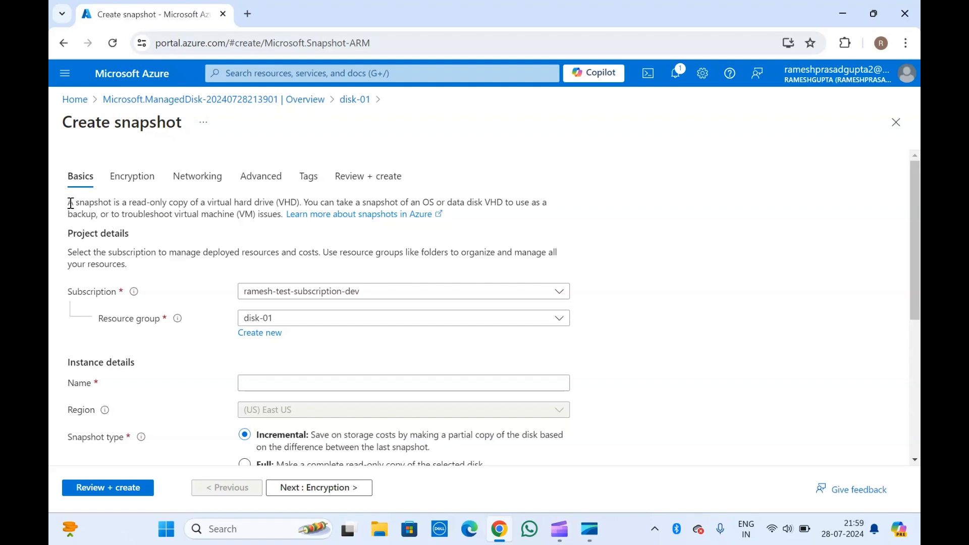
- Read the description of what a snapshot is and look through the basic settings of the snapshot form
{"action": "left_click_drag", "start_coordinate": [70, 204], "coordinate": [281, 214]}
{"action": "left_click", "coordinate": [281, 214]}
{"action": "left_click_drag", "start_coordinate": [70, 204], "coordinate": [246, 207]}
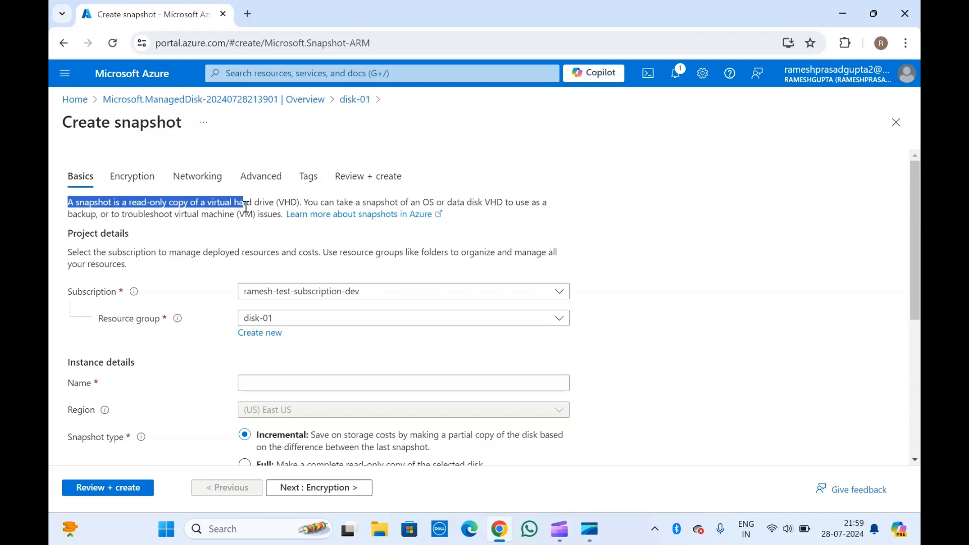
{"action": "left_click", "coordinate": [363, 203]}
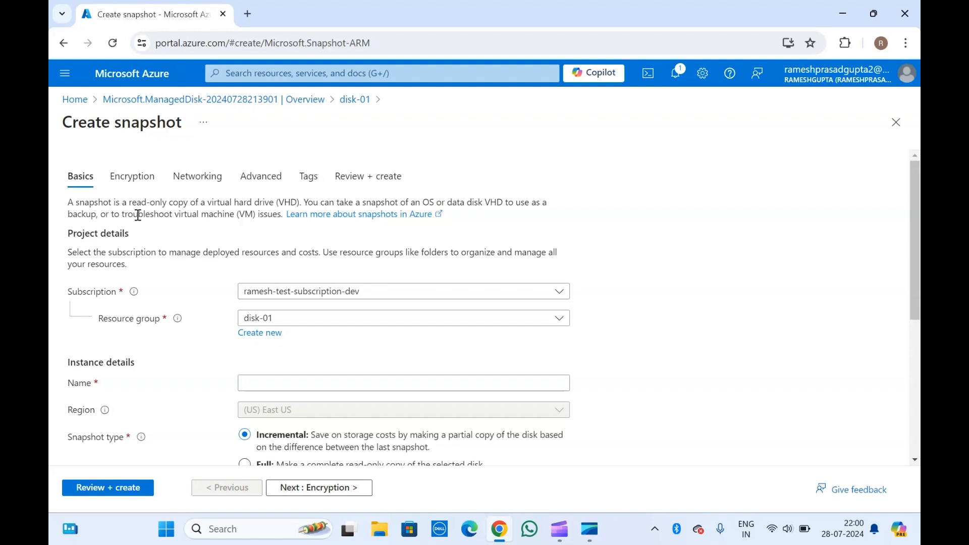
{"action": "scroll", "coordinate": [138, 215], "scroll_direction": "down", "scroll_amount": 5}
{"action": "scroll", "coordinate": [138, 215], "scroll_direction": "up", "scroll_amount": 5}
{"action": "scroll", "coordinate": [138, 215], "scroll_direction": "down", "scroll_amount": 5}
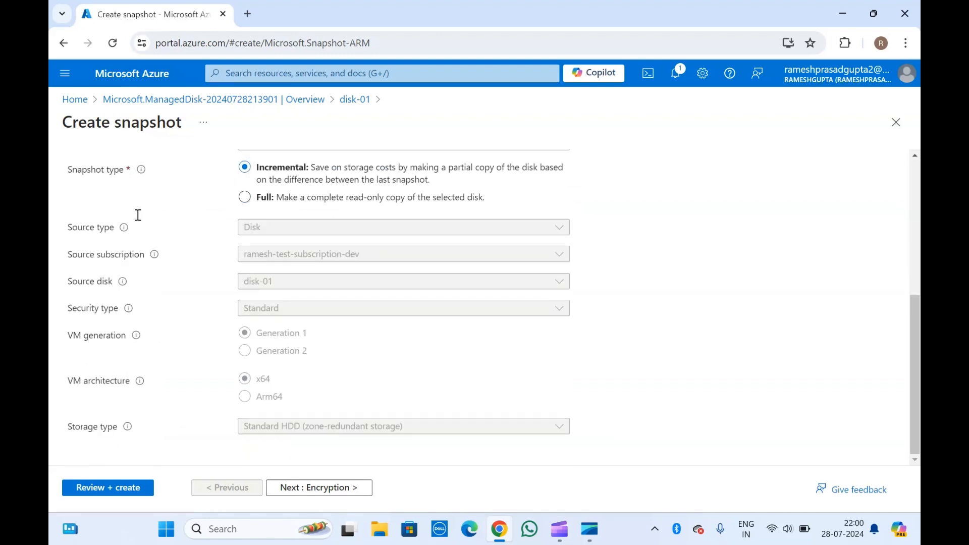
{"action": "scroll", "coordinate": [138, 215], "scroll_direction": "up", "scroll_amount": 5}
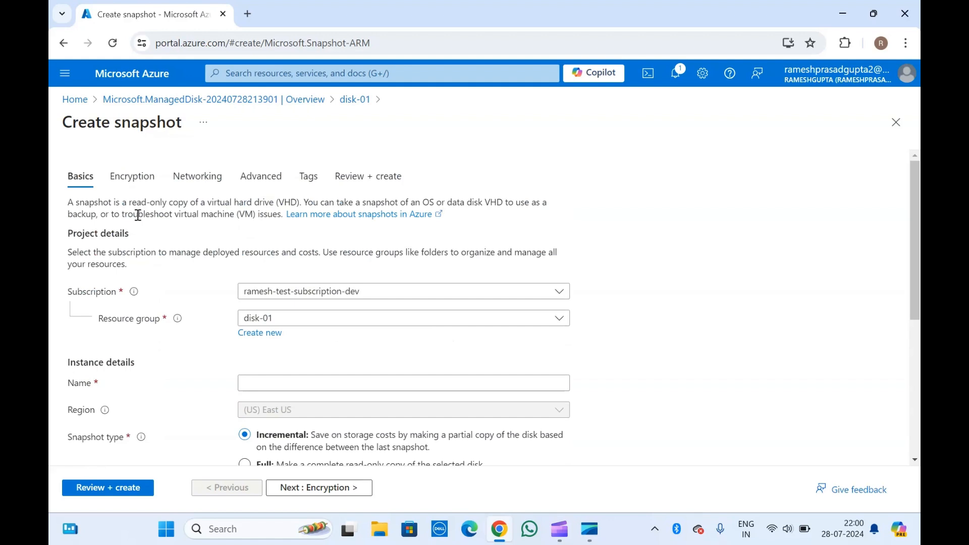
- Name the new snapshot snapshot-01 in the instance details
{"action": "scroll", "coordinate": [138, 215], "scroll_direction": "down", "scroll_amount": 2}
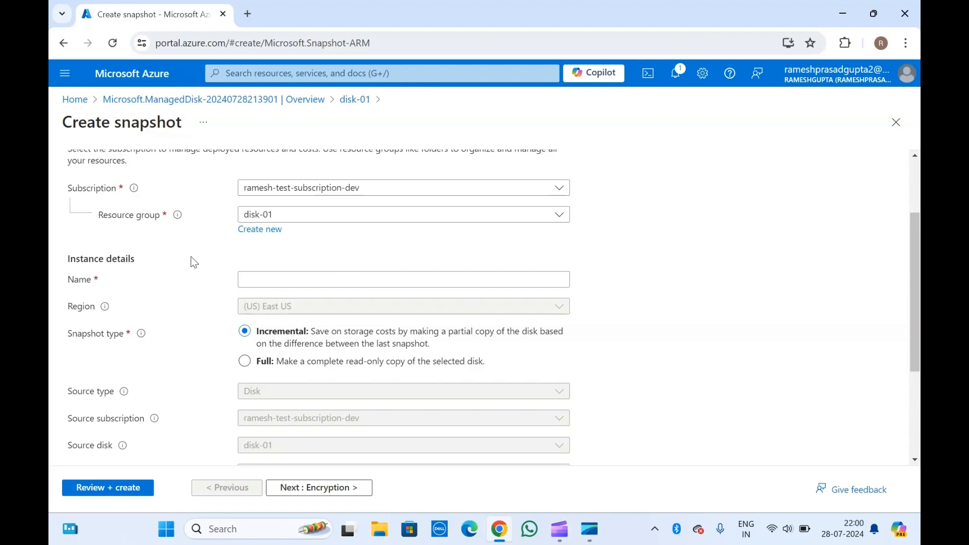
{"action": "scroll", "coordinate": [193, 259], "scroll_direction": "down", "scroll_amount": 1}
{"action": "left_click", "coordinate": [267, 241]}
{"action": "type", "text": "snapshot-01"}
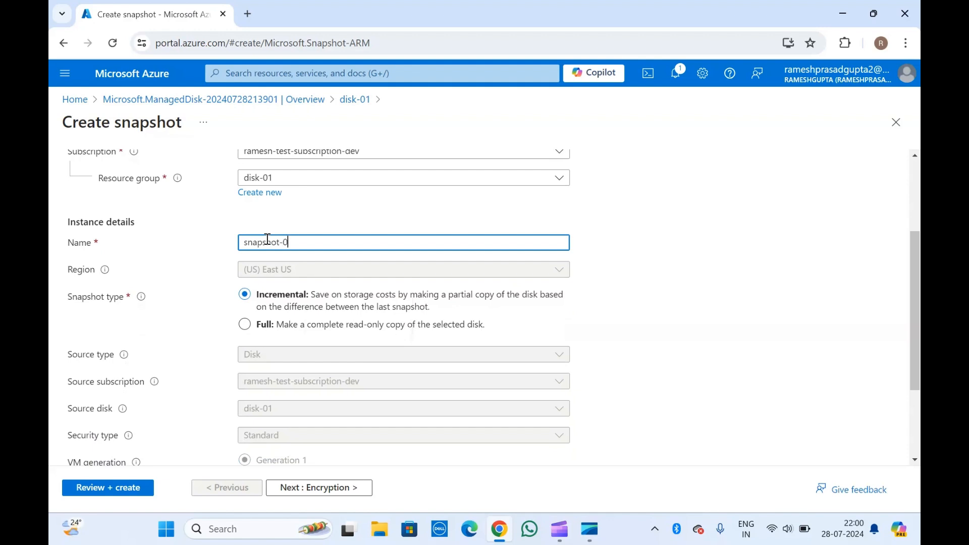
{"action": "left_click", "coordinate": [137, 231]}
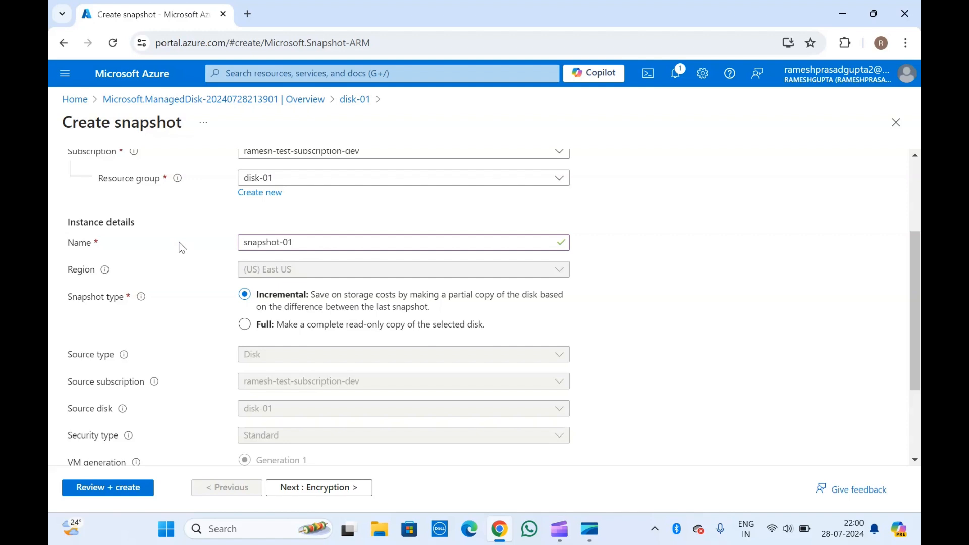
- Open the snapshot type documentation in a separate browser tab and set the snapshot type to Full
{"action": "scroll", "coordinate": [182, 247], "scroll_direction": "down", "scroll_amount": 1}
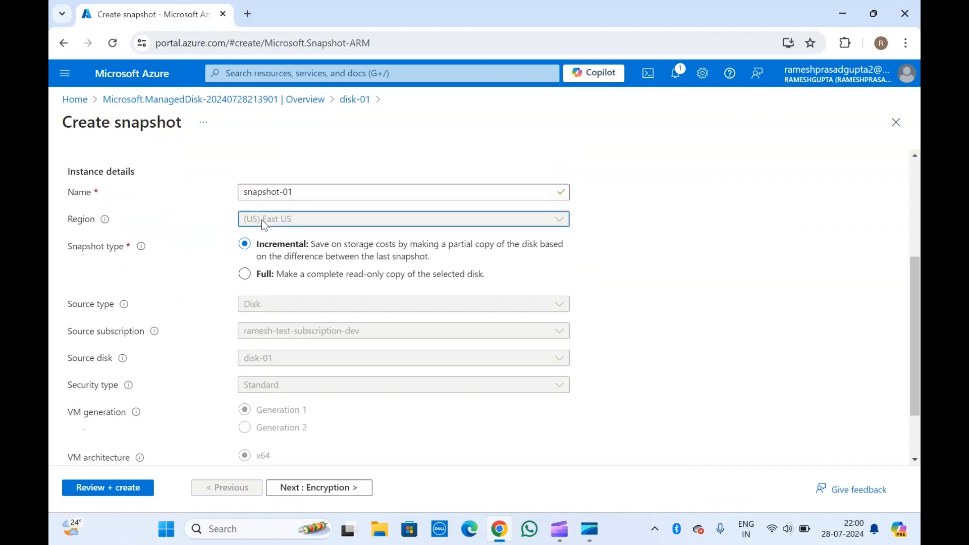
{"action": "left_click", "coordinate": [104, 223]}
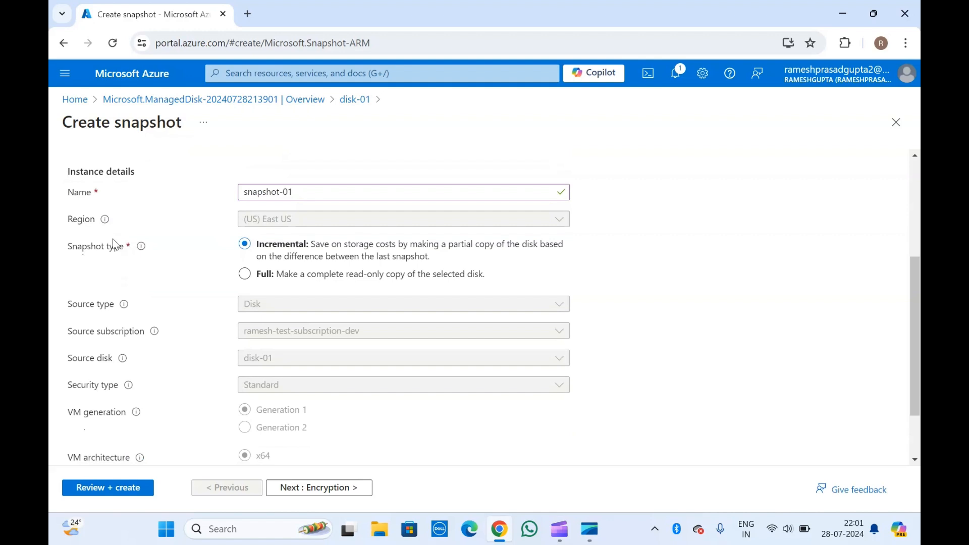
{"action": "scroll", "coordinate": [114, 253], "scroll_direction": "down", "scroll_amount": 1}
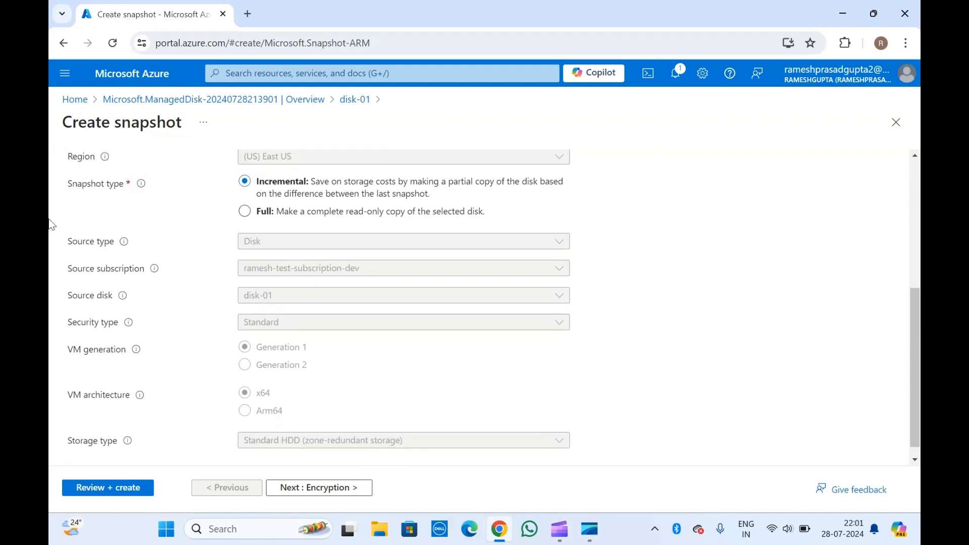
{"action": "mouse_move", "coordinate": [142, 186]}
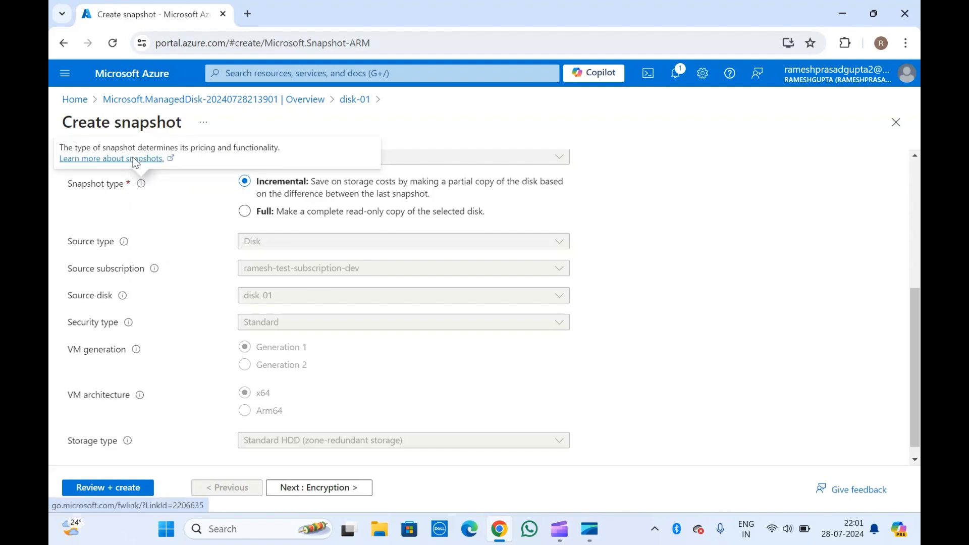
{"action": "right_click", "coordinate": [139, 163]}
{"action": "key", "text": "Escape"}
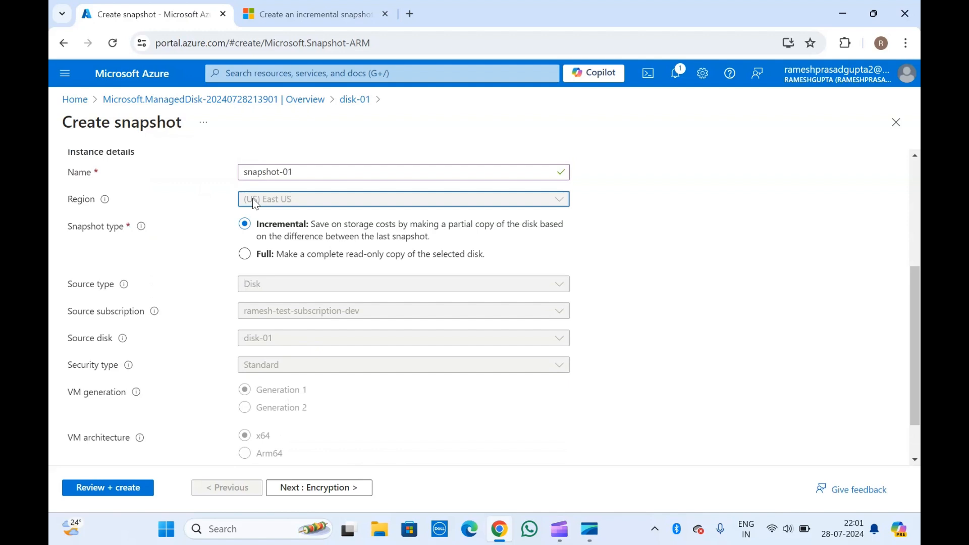
{"action": "left_click", "coordinate": [245, 254]}
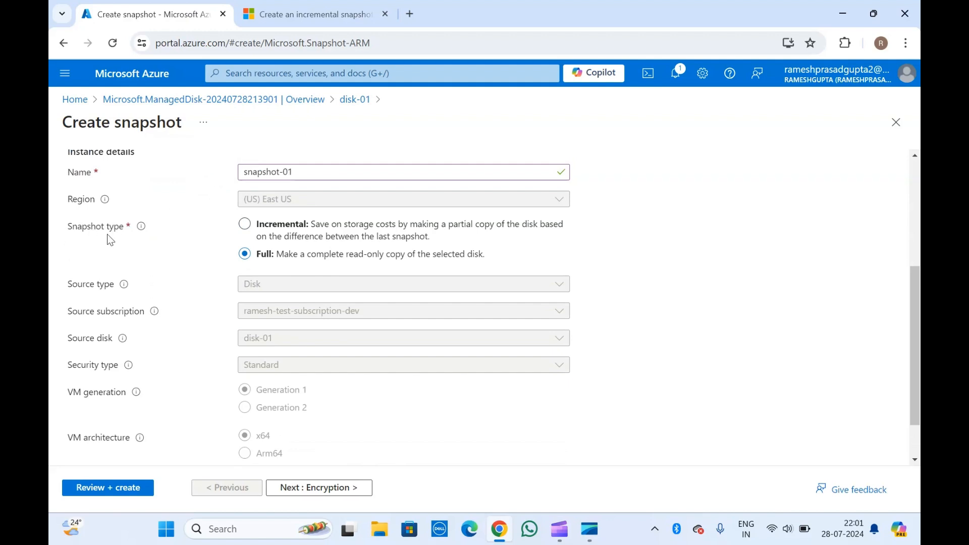
- Skim the Microsoft Learn article on incremental snapshots, including restrictions and portal creation steps, and close it to return to the snapshot form
{"action": "mouse_move", "coordinate": [143, 236]}
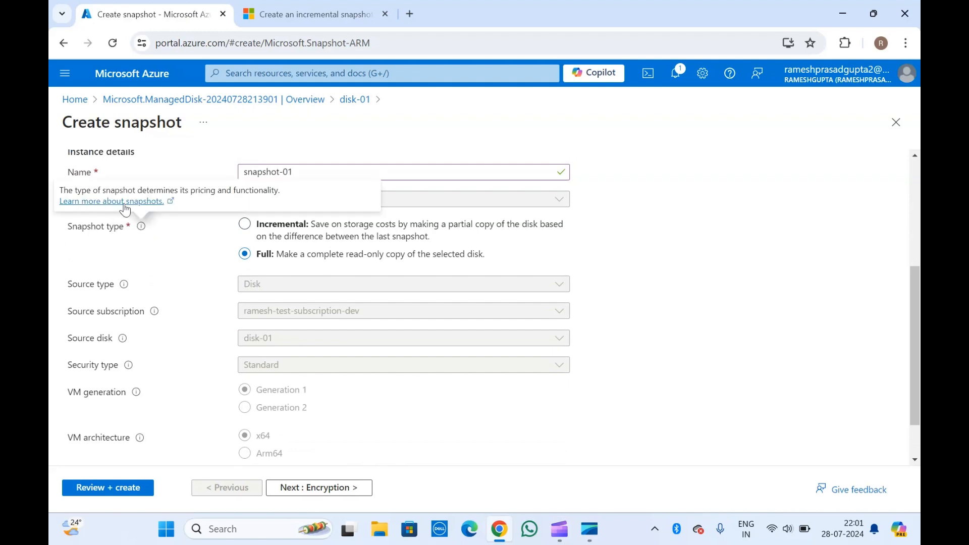
{"action": "left_click", "coordinate": [297, 7]}
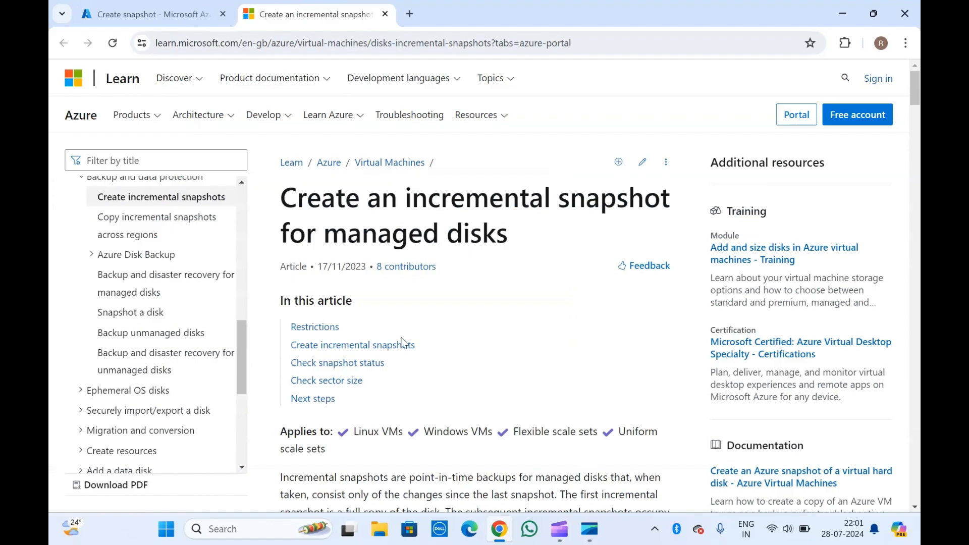
{"action": "scroll", "coordinate": [393, 376], "scroll_direction": "down", "scroll_amount": 12}
{"action": "scroll", "coordinate": [394, 376], "scroll_direction": "down", "scroll_amount": 6}
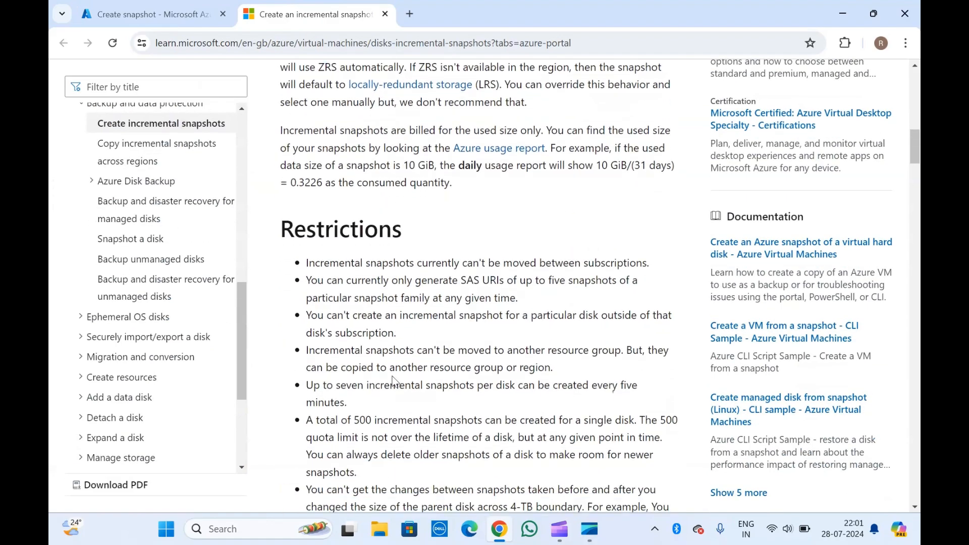
{"action": "scroll", "coordinate": [393, 376], "scroll_direction": "up", "scroll_amount": 3}
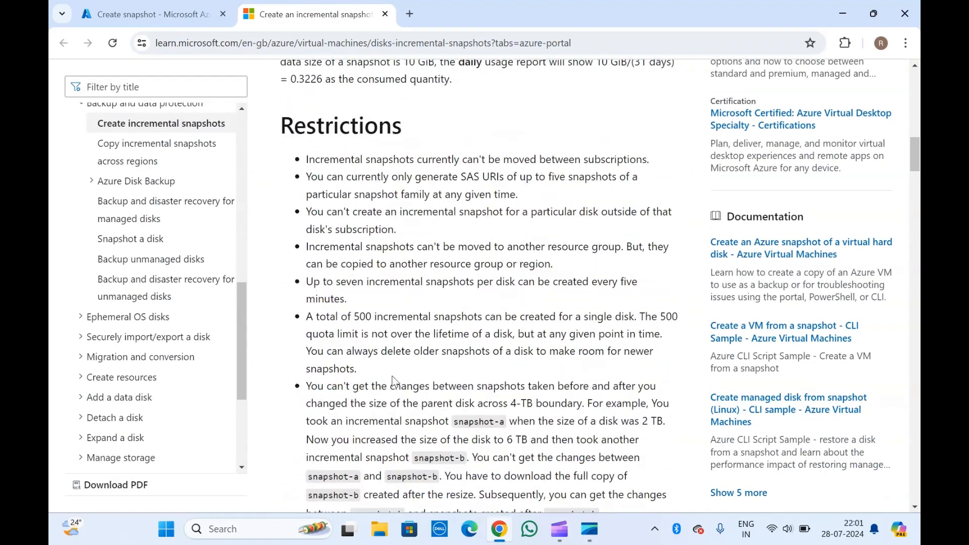
{"action": "scroll", "coordinate": [322, 170], "scroll_direction": "down", "scroll_amount": 7}
{"action": "scroll", "coordinate": [356, 329], "scroll_direction": "down", "scroll_amount": 8}
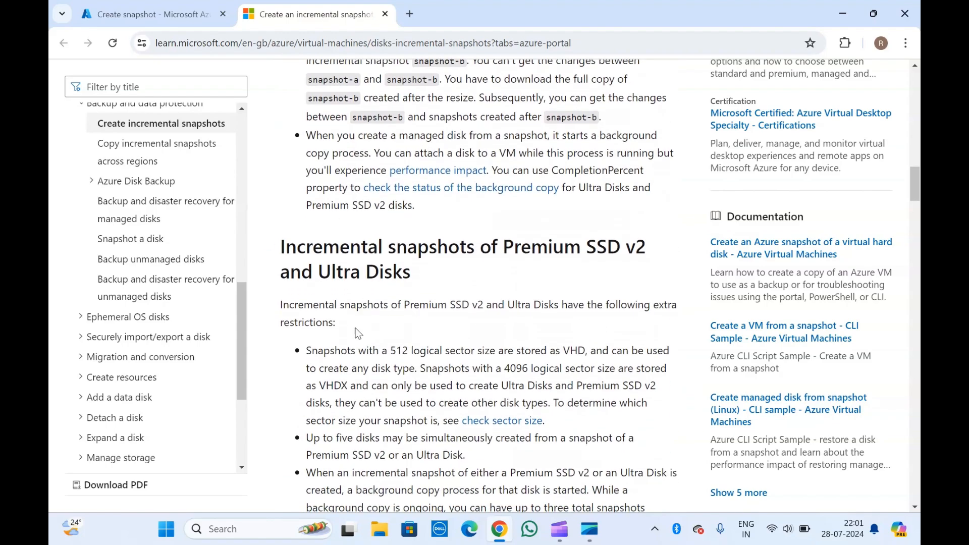
{"action": "scroll", "coordinate": [356, 330], "scroll_direction": "down", "scroll_amount": 12}
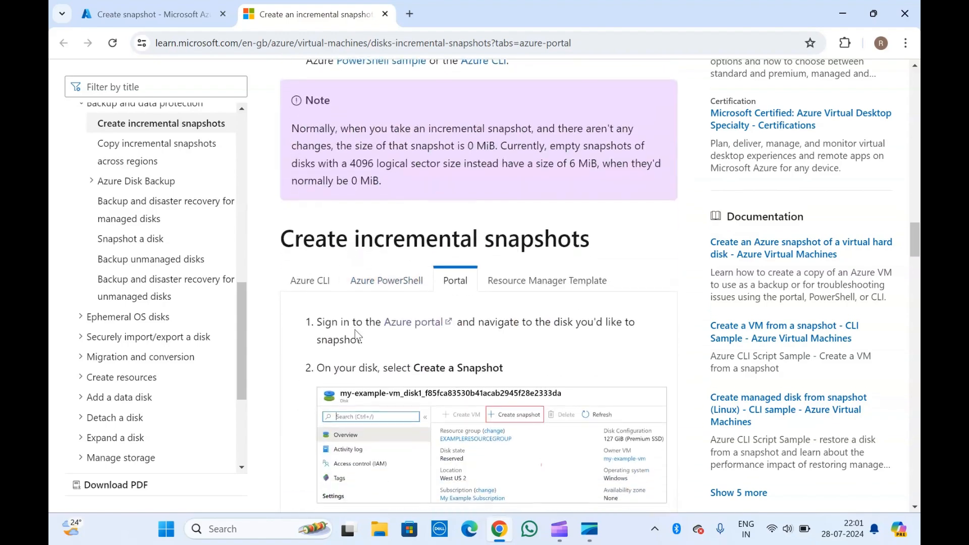
{"action": "scroll", "coordinate": [355, 329], "scroll_direction": "down", "scroll_amount": 2}
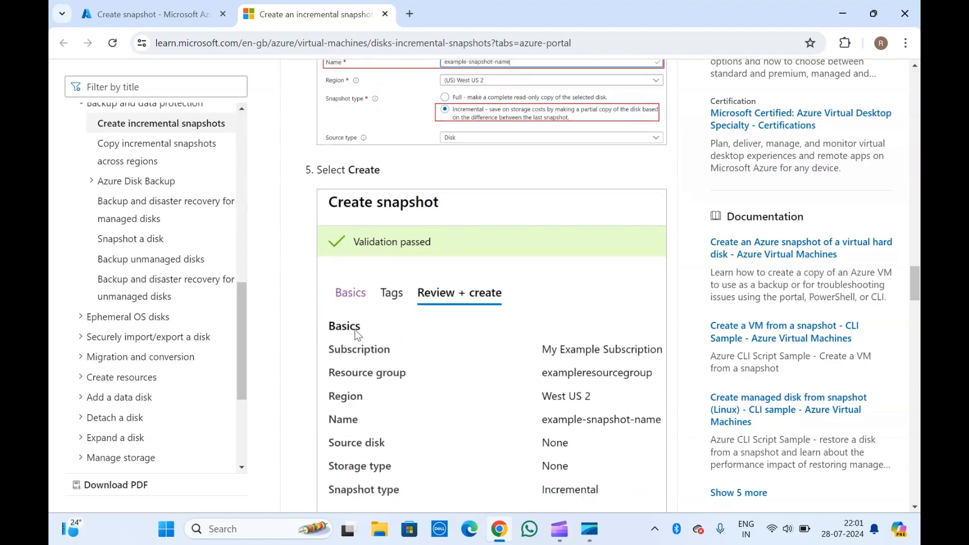
{"action": "left_click", "coordinate": [164, 9]}
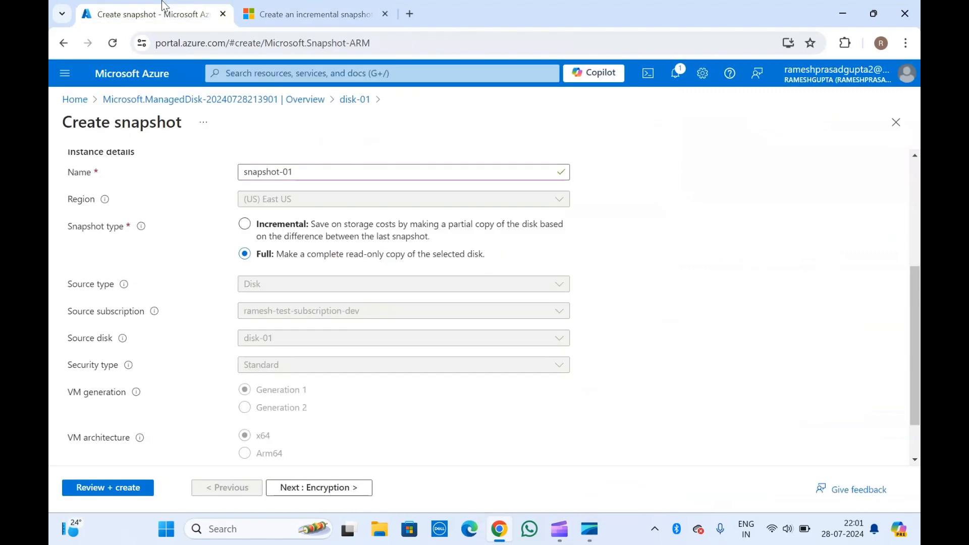
{"action": "left_click", "coordinate": [385, 14]}
- Examine the snapshot's source disk settings and the locally-redundant and zone-redundant storage type options
{"action": "scroll", "coordinate": [168, 315], "scroll_direction": "down", "scroll_amount": 1}
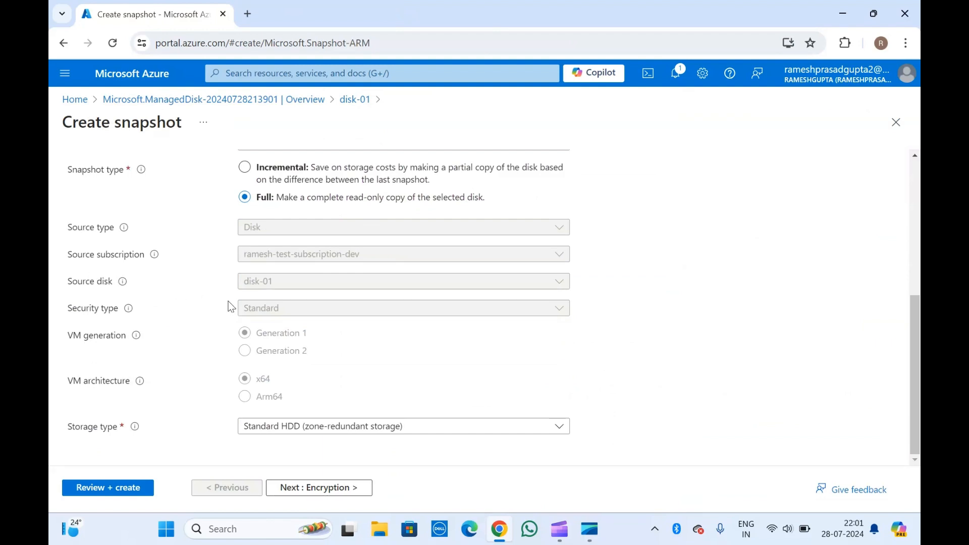
{"action": "left_click_drag", "start_coordinate": [243, 227], "coordinate": [342, 328]}
{"action": "left_click", "coordinate": [339, 324]}
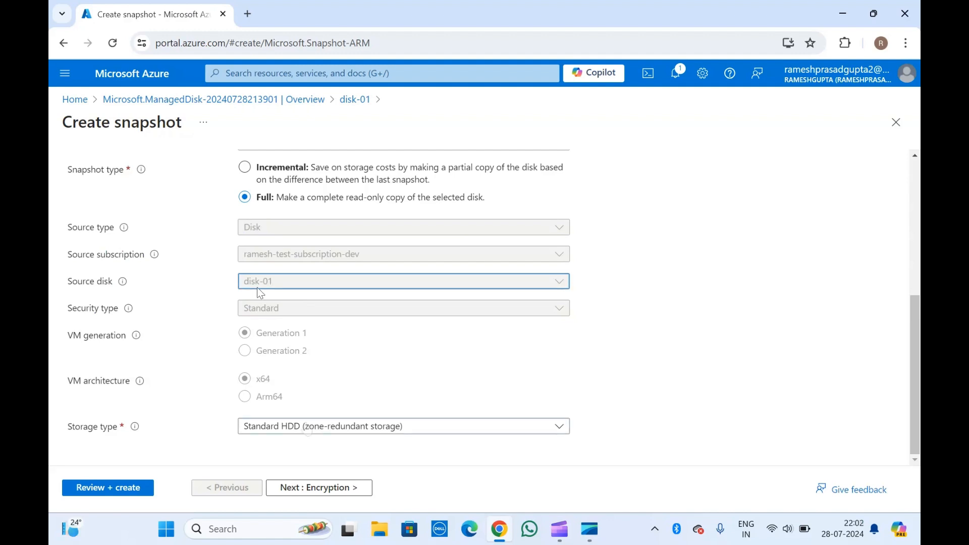
{"action": "left_click", "coordinate": [306, 427]}
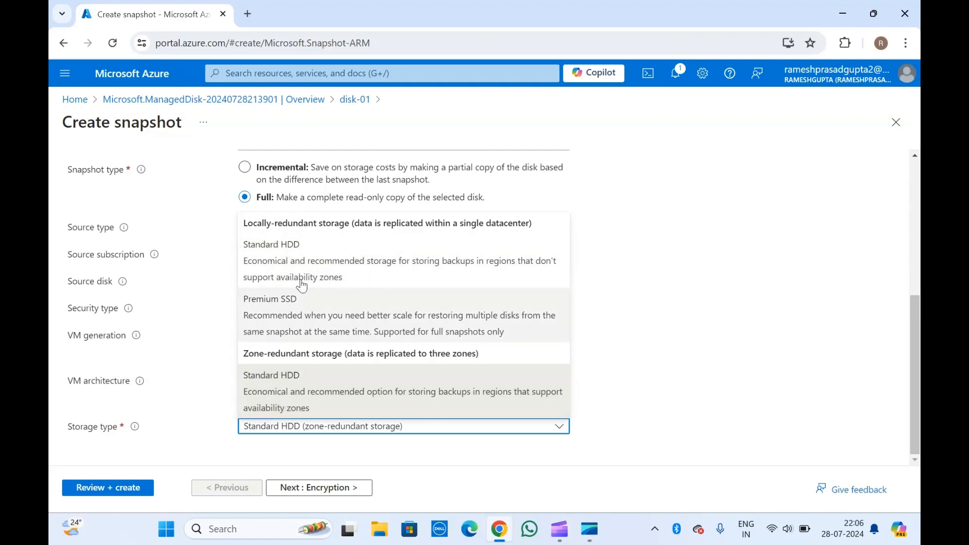
{"action": "left_click_drag", "start_coordinate": [246, 220], "coordinate": [341, 224]}
{"action": "left_click", "coordinate": [341, 223]}
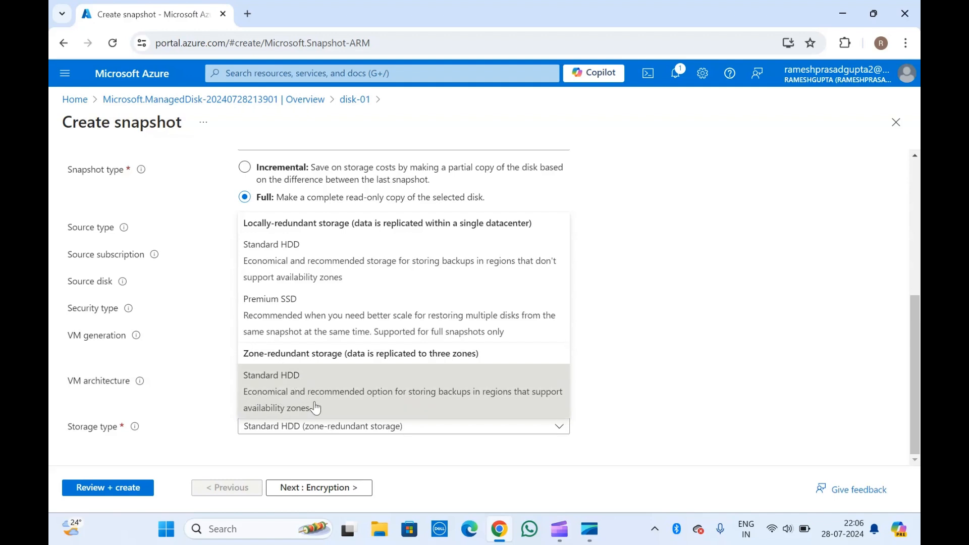
{"action": "left_click", "coordinate": [197, 367]}
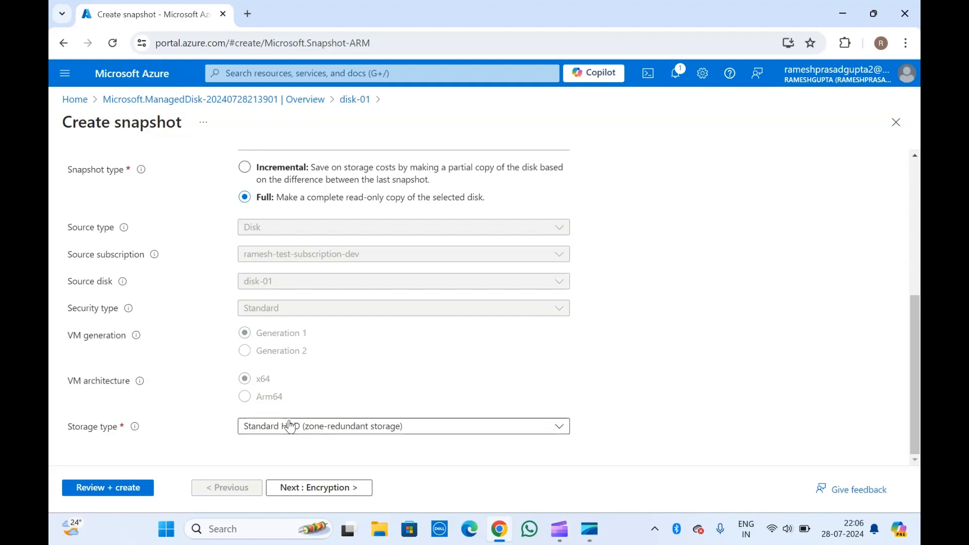
- Review the storage type choices and the rest of the basics, leaving Standard HDD (zone-redundant storage) selected
{"action": "left_click", "coordinate": [288, 430]}
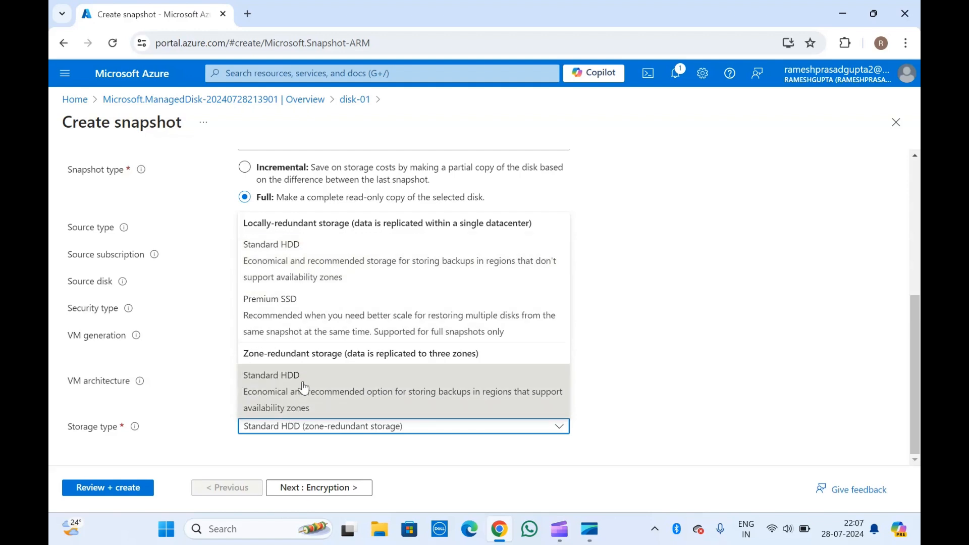
{"action": "left_click", "coordinate": [200, 382]}
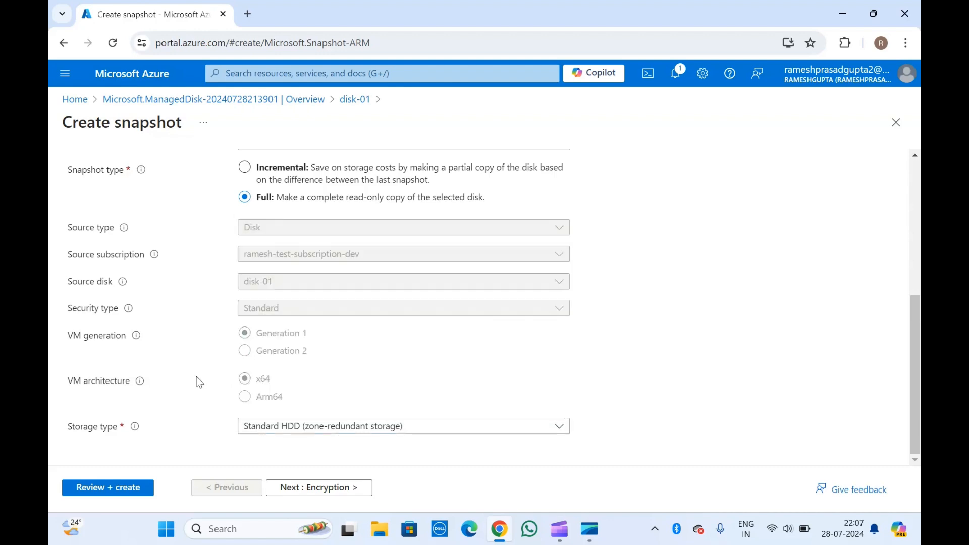
{"action": "scroll", "coordinate": [207, 356], "scroll_direction": "up", "scroll_amount": 6}
{"action": "scroll", "coordinate": [207, 355], "scroll_direction": "down", "scroll_amount": 6}
- Examine the snapshot's encryption key management options, leaving Platform-managed key selected
{"action": "left_click", "coordinate": [295, 486]}
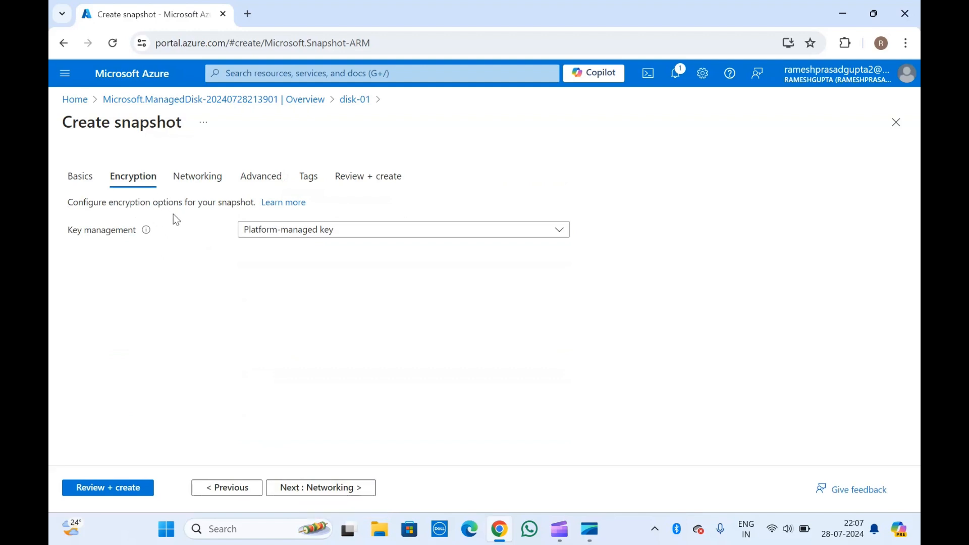
{"action": "left_click", "coordinate": [275, 236]}
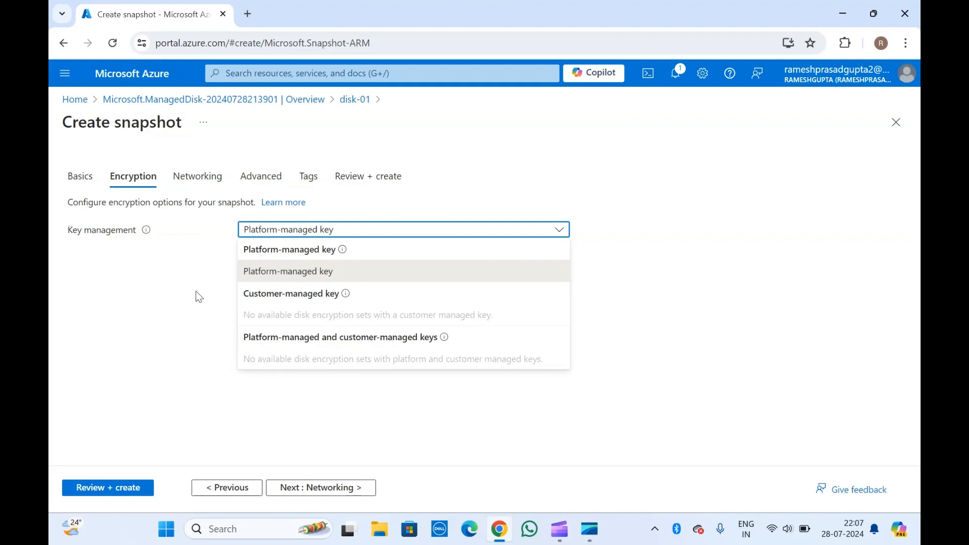
{"action": "left_click", "coordinate": [294, 296]}
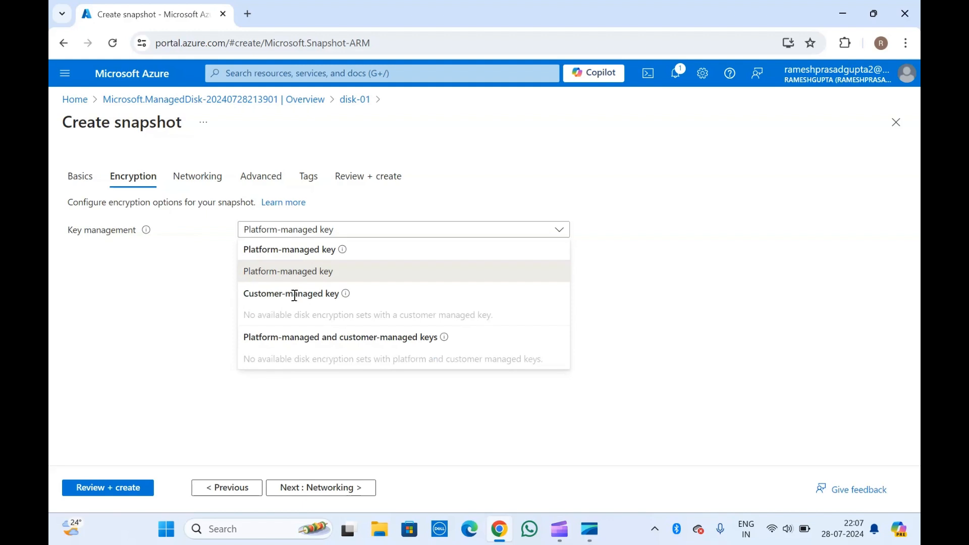
{"action": "left_click", "coordinate": [188, 267]}
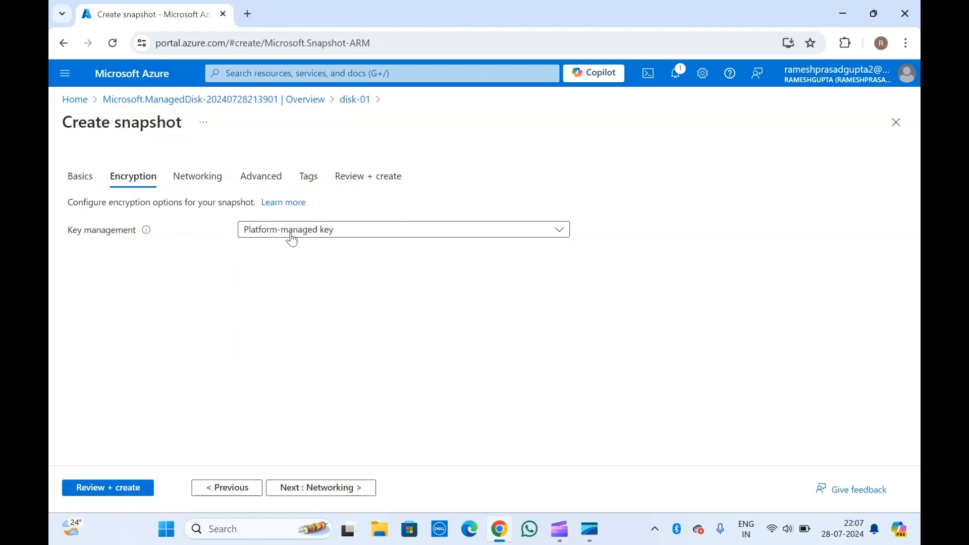
{"action": "left_click_drag", "start_coordinate": [245, 230], "coordinate": [346, 238]}
{"action": "left_click", "coordinate": [198, 247]}
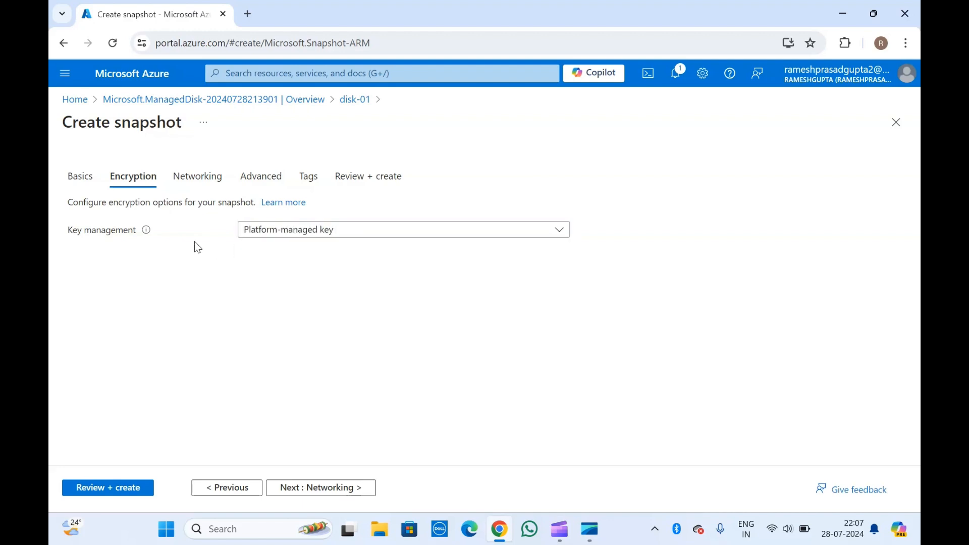
- Set the snapshot's network access to Disable public access and enable private access, and open the form for a new disk access
{"action": "left_click", "coordinate": [200, 183]}
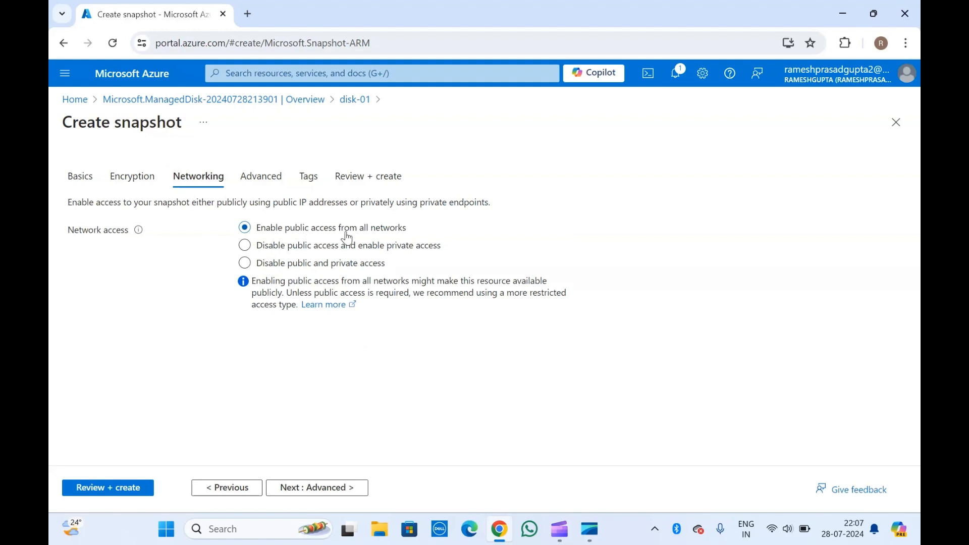
{"action": "left_click", "coordinate": [305, 252]}
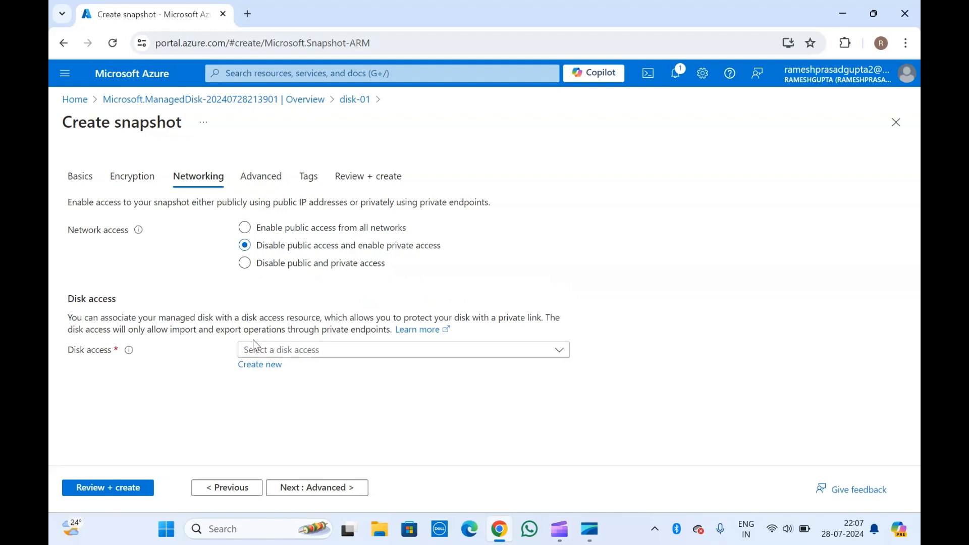
{"action": "left_click", "coordinate": [261, 364]}
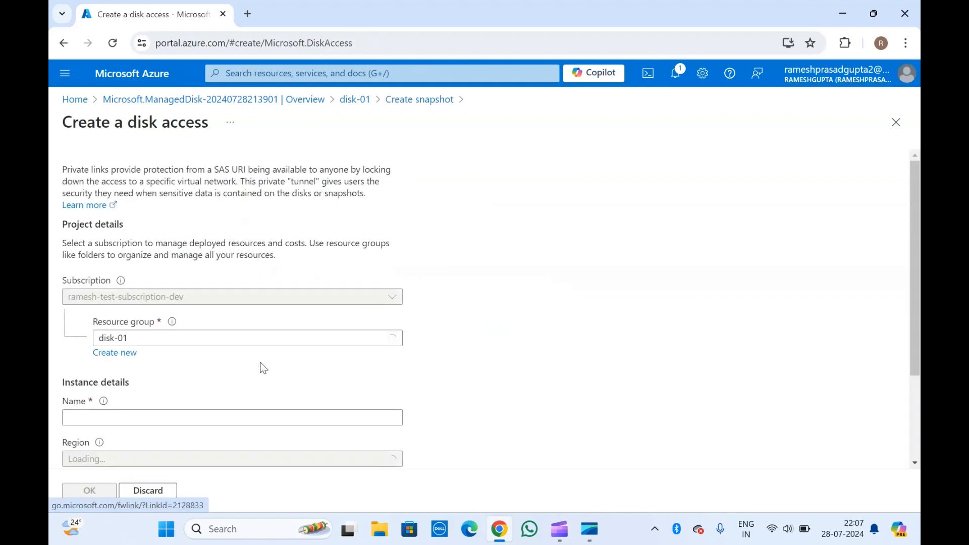
{"action": "scroll", "coordinate": [162, 397], "scroll_direction": "down", "scroll_amount": 3}
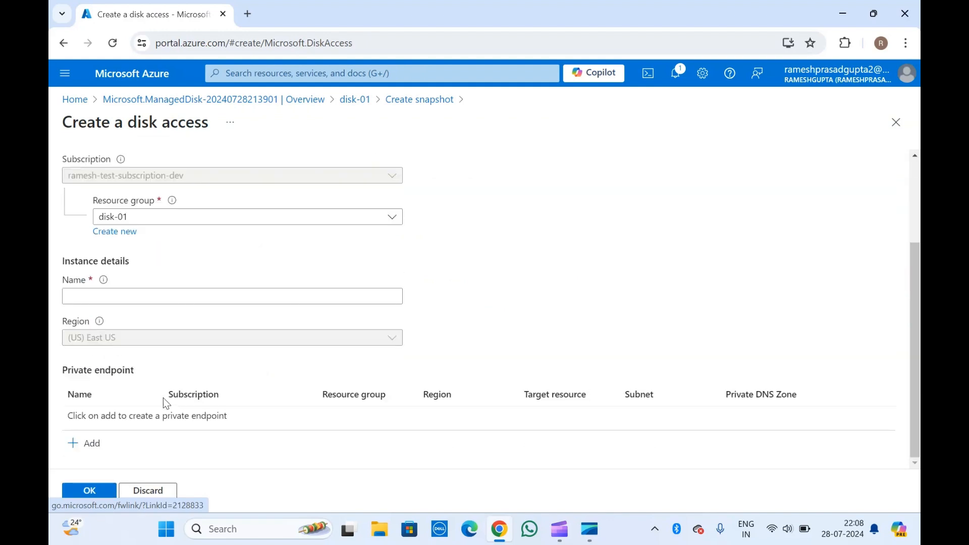
{"action": "scroll", "coordinate": [73, 374], "scroll_direction": "up", "scroll_amount": 3}
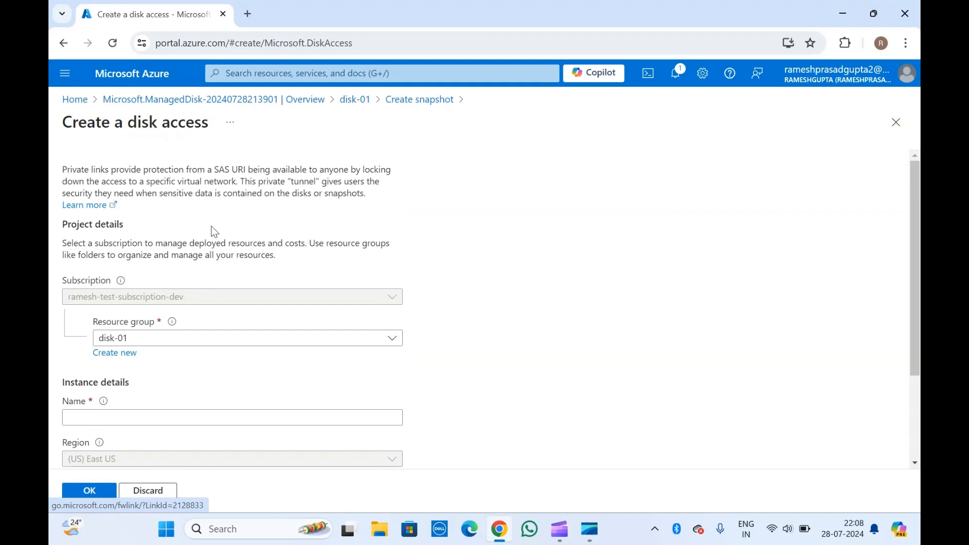
{"action": "scroll", "coordinate": [214, 232], "scroll_direction": "down", "scroll_amount": 3}
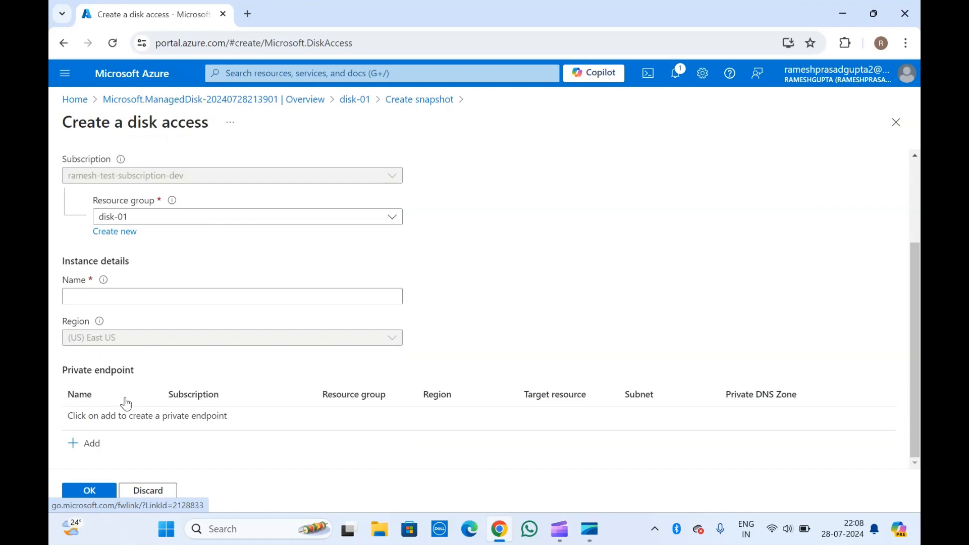
- Examine the private endpoint form's project, virtual network and private DNS settings, and close it without adding an endpoint
{"action": "left_click", "coordinate": [90, 449]}
{"action": "scroll", "coordinate": [505, 285], "scroll_direction": "down", "scroll_amount": 3}
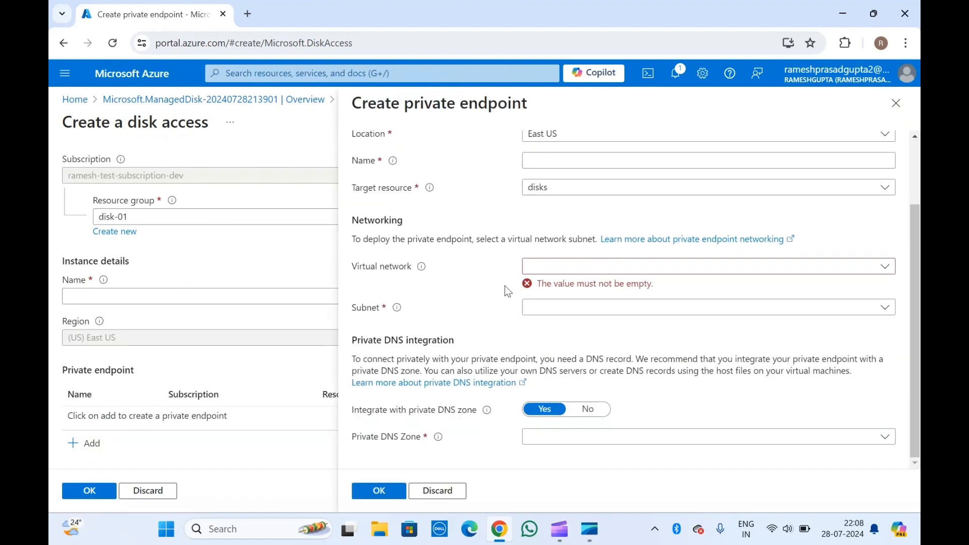
{"action": "scroll", "coordinate": [505, 286], "scroll_direction": "up", "scroll_amount": 3}
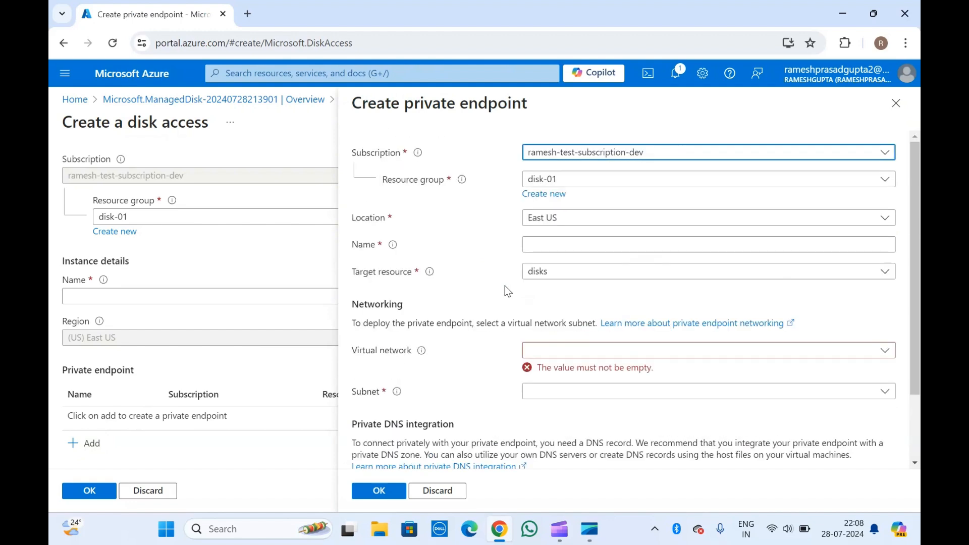
{"action": "scroll", "coordinate": [494, 389], "scroll_direction": "down", "scroll_amount": 3}
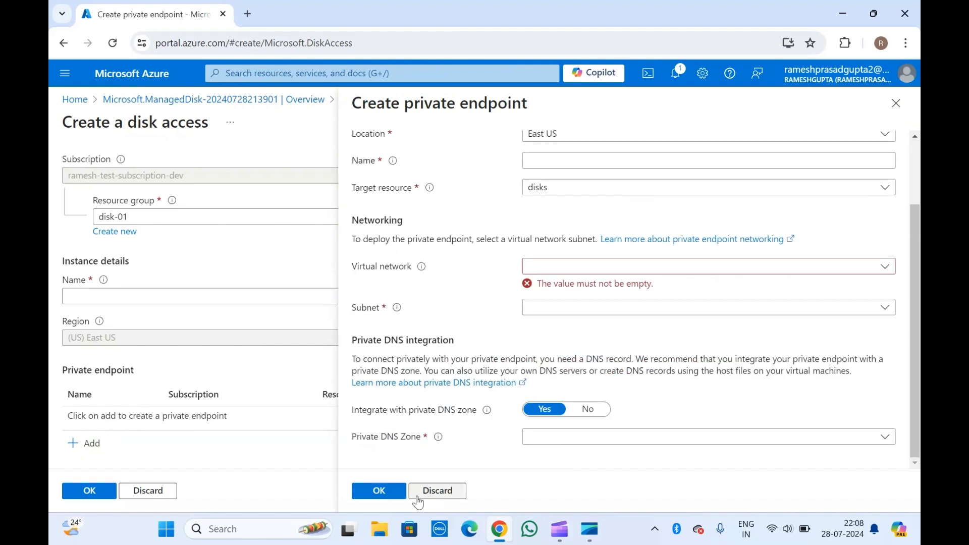
{"action": "scroll", "coordinate": [594, 323], "scroll_direction": "up", "scroll_amount": 2}
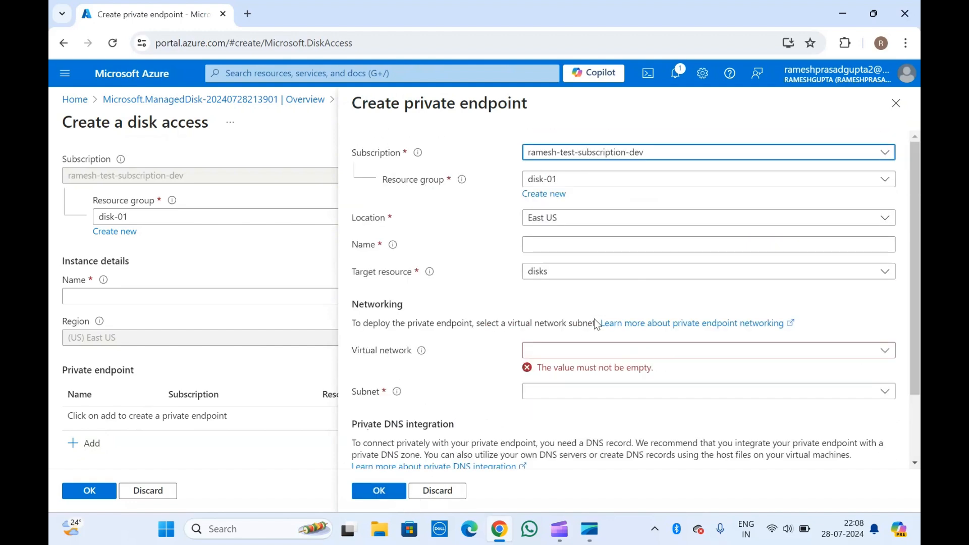
{"action": "left_click", "coordinate": [896, 103]}
{"action": "scroll", "coordinate": [414, 232], "scroll_direction": "up", "scroll_amount": 2}
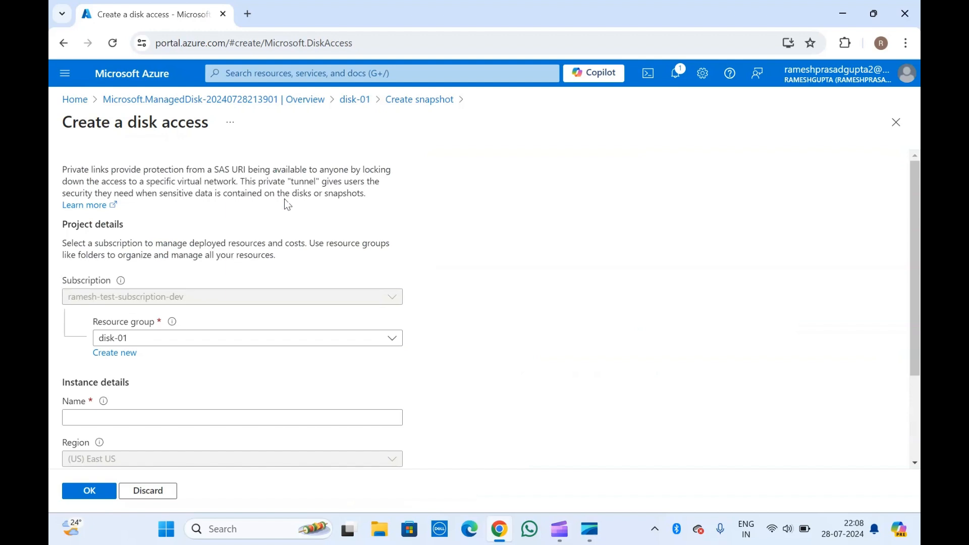
- Return to the disk access form after leaving for disk-01, and fill in resource group disk-01 and name snapshot-01
{"action": "left_click", "coordinate": [355, 100]}
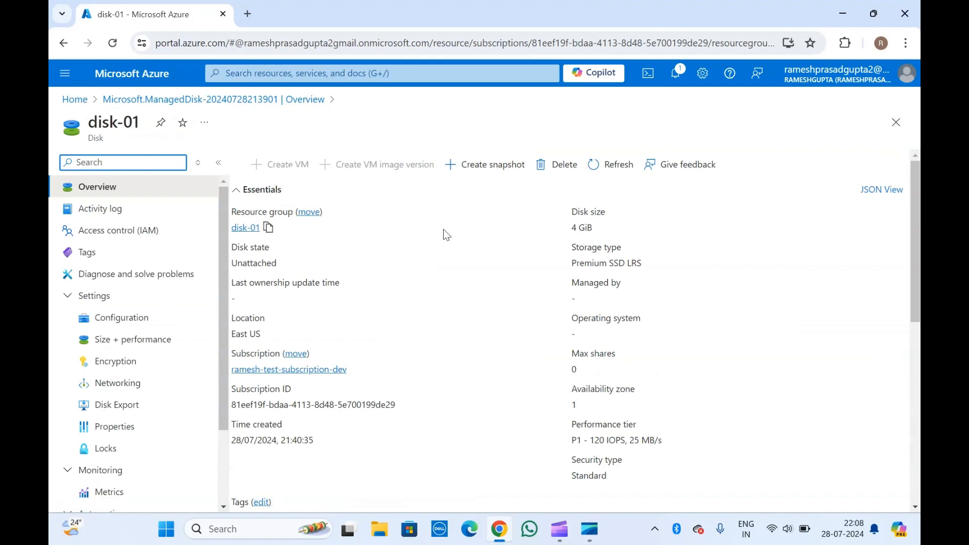
{"action": "left_click", "coordinate": [59, 46]}
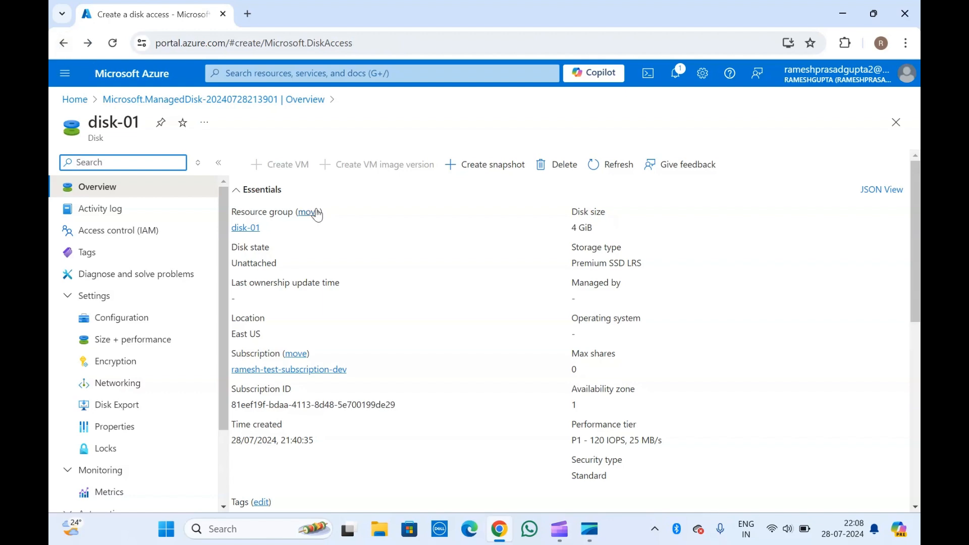
{"action": "scroll", "coordinate": [317, 214], "scroll_direction": "down", "scroll_amount": 3}
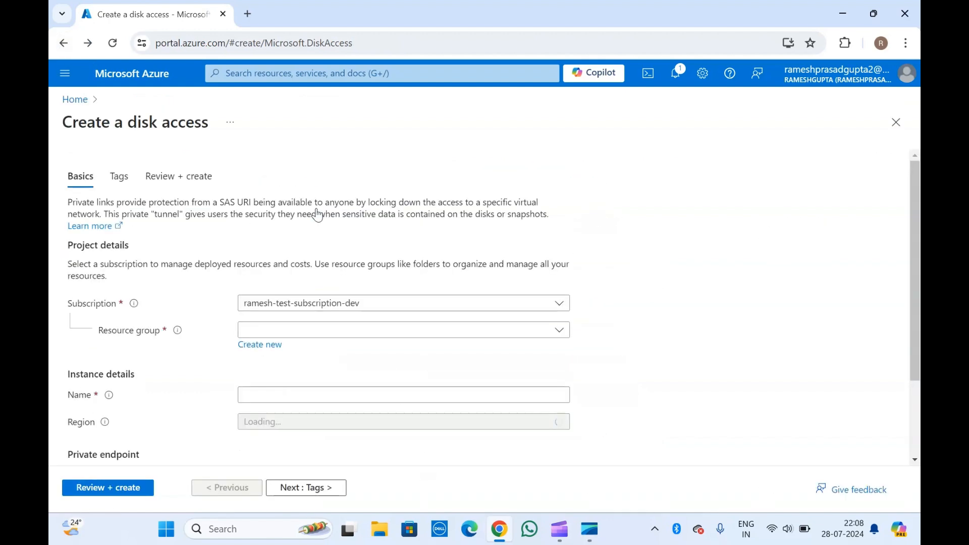
{"action": "left_click", "coordinate": [252, 344]}
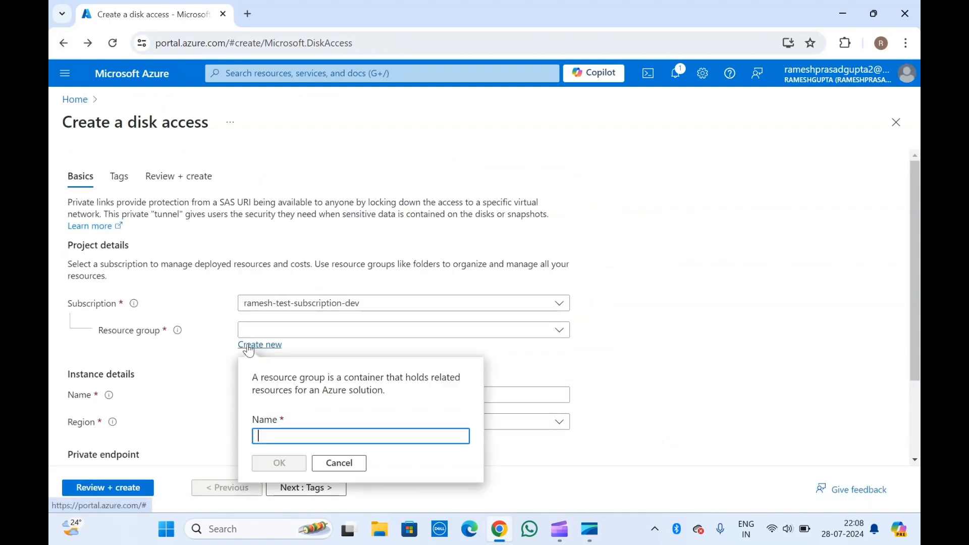
{"action": "left_click", "coordinate": [272, 332]}
{"action": "left_click", "coordinate": [266, 372]}
{"action": "left_click", "coordinate": [262, 395]}
{"action": "type", "text": "snapshot-01"}
{"action": "scroll", "coordinate": [262, 396], "scroll_direction": "down", "scroll_amount": 2}
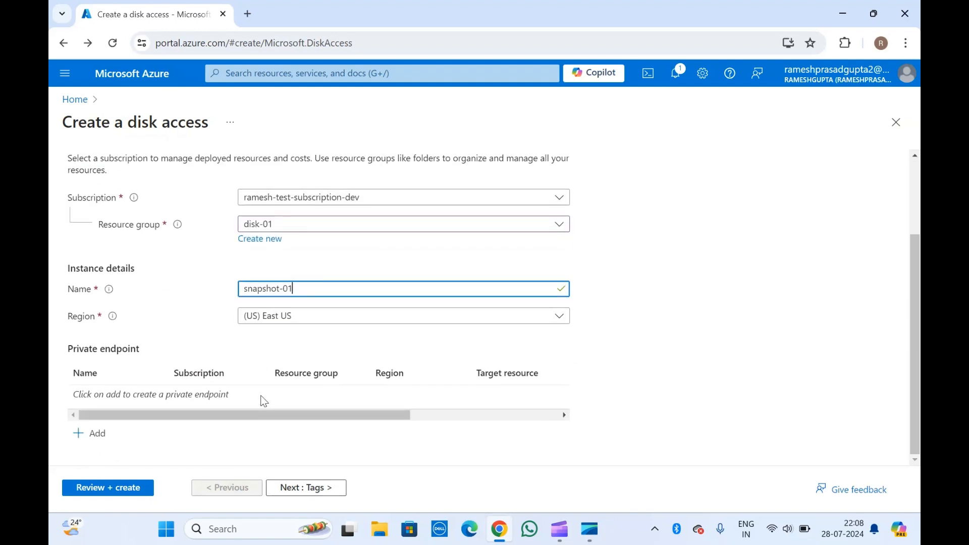
{"action": "scroll", "coordinate": [264, 401], "scroll_direction": "up", "scroll_amount": 2}
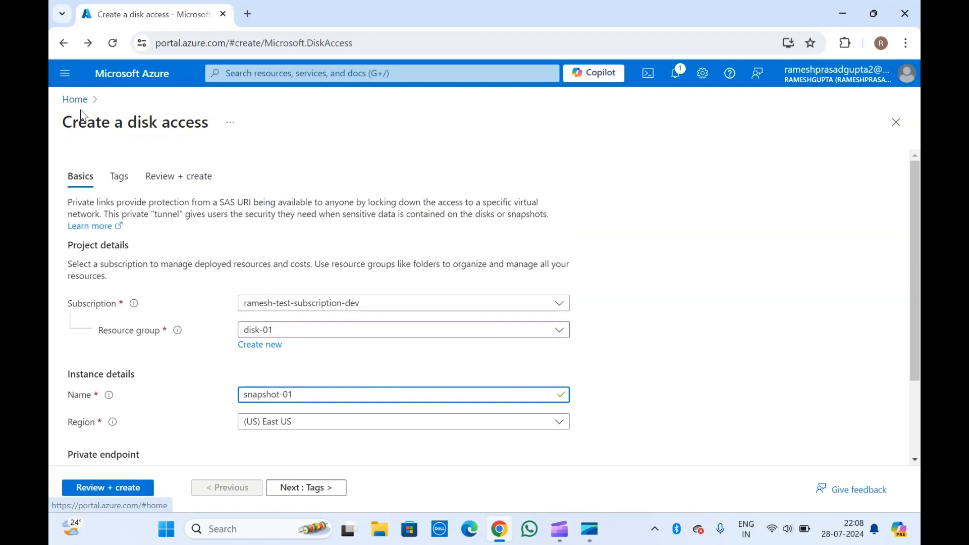
{"action": "scroll", "coordinate": [144, 223], "scroll_direction": "down", "scroll_amount": 2}
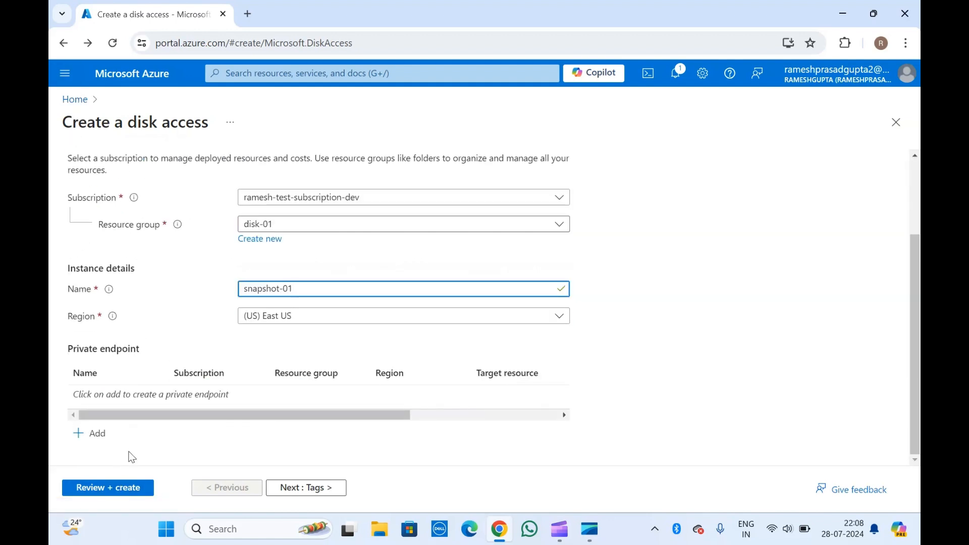
- Discard the unsaved disk access form and start a new snapshot of disk-01 from the portal home page
{"action": "left_click", "coordinate": [75, 101]}
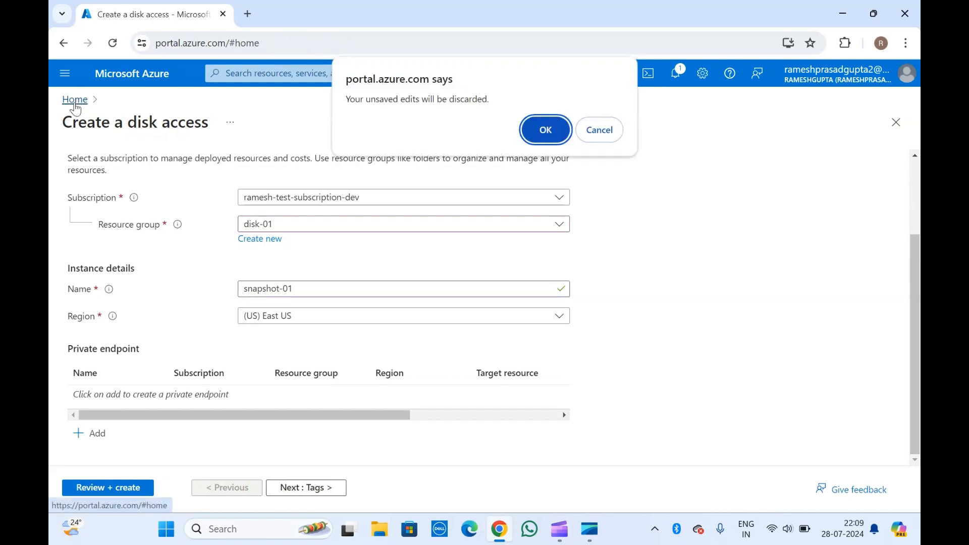
{"action": "left_click", "coordinate": [538, 130]}
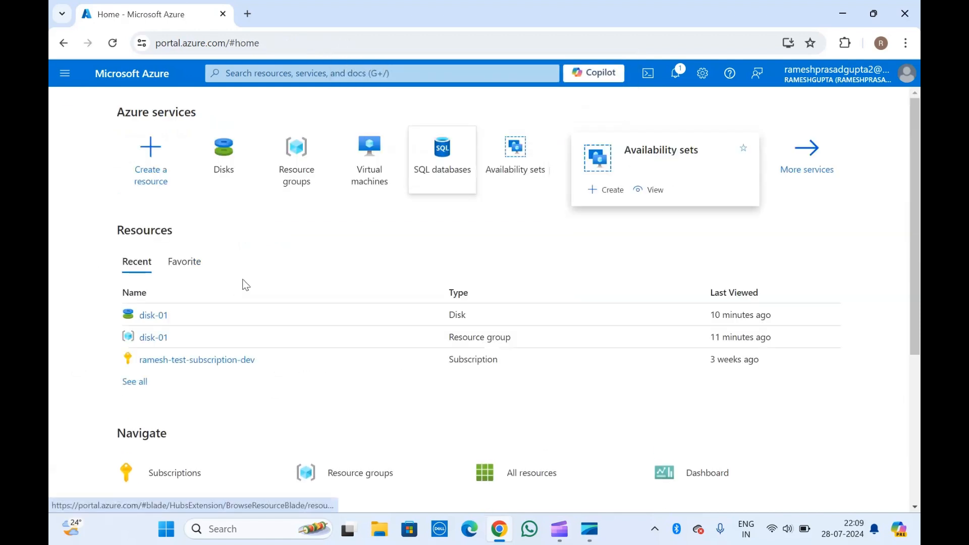
{"action": "left_click", "coordinate": [147, 315]}
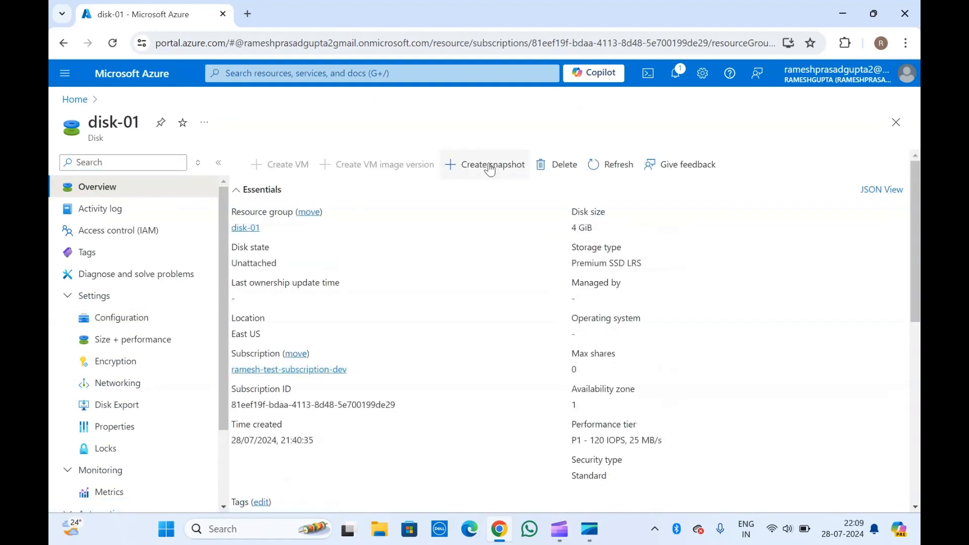
{"action": "left_click", "coordinate": [490, 166]}
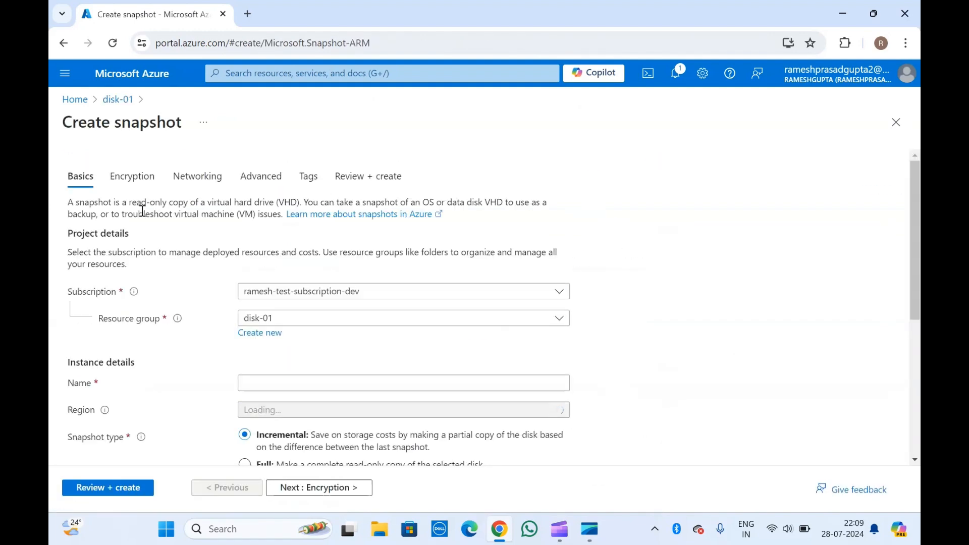
- Name the restarted snapshot snapshot-01, leaving the snapshot type as Incremental
{"action": "scroll", "coordinate": [143, 211], "scroll_direction": "down", "scroll_amount": 1}
{"action": "left_click", "coordinate": [264, 256]}
{"action": "type", "text": "snapshot-01"}
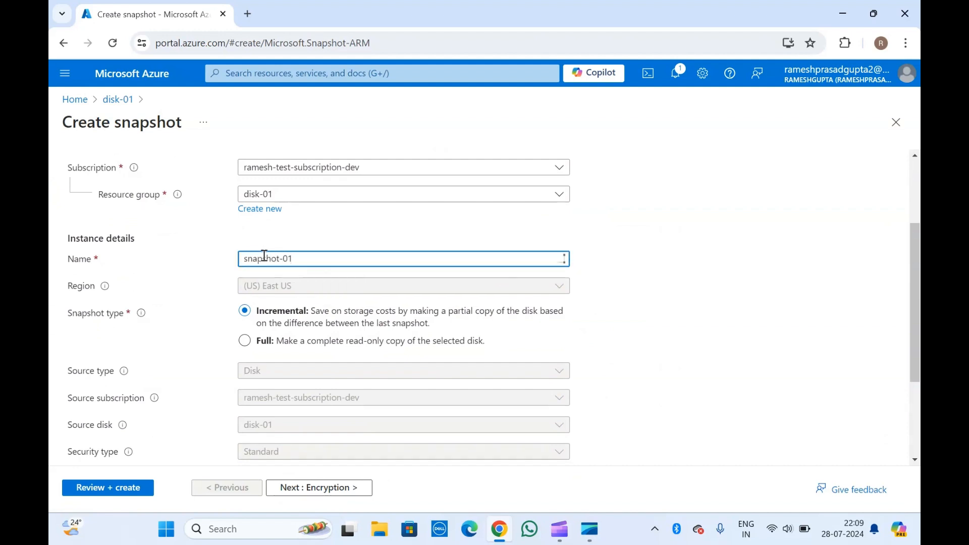
{"action": "scroll", "coordinate": [264, 256], "scroll_direction": "down", "scroll_amount": 3}
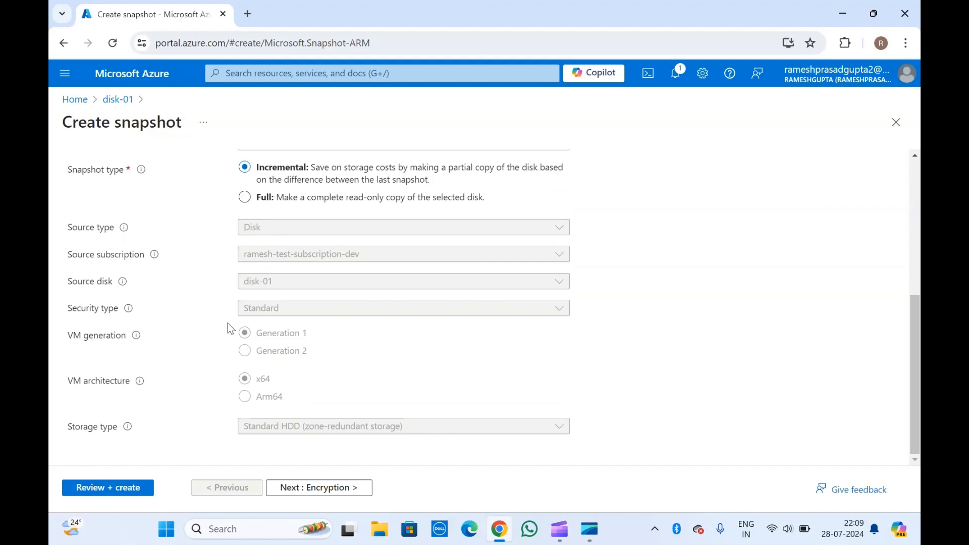
- Proceed past encryption with the platform-managed key and set network access to Enable public access from all networks after trying the private access option
{"action": "left_click", "coordinate": [310, 484]}
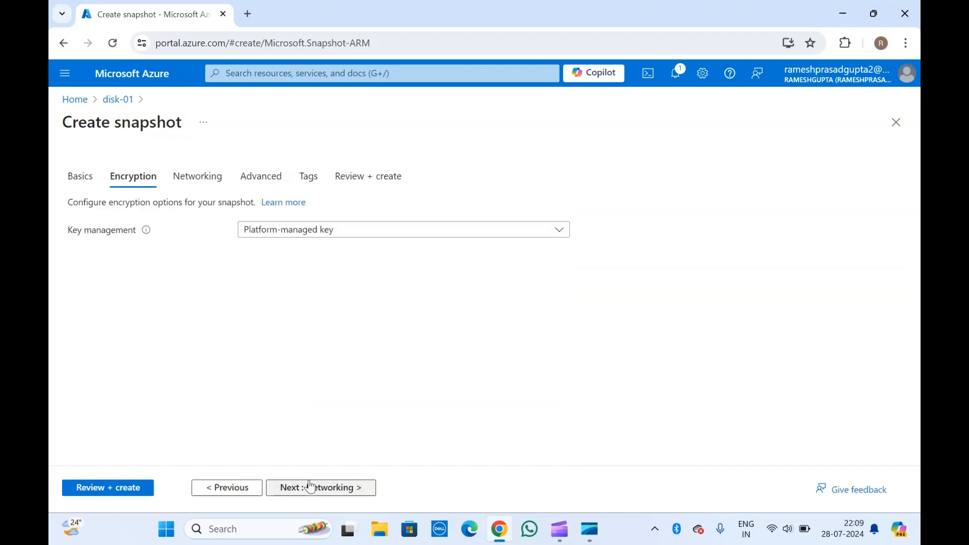
{"action": "left_click", "coordinate": [310, 487]}
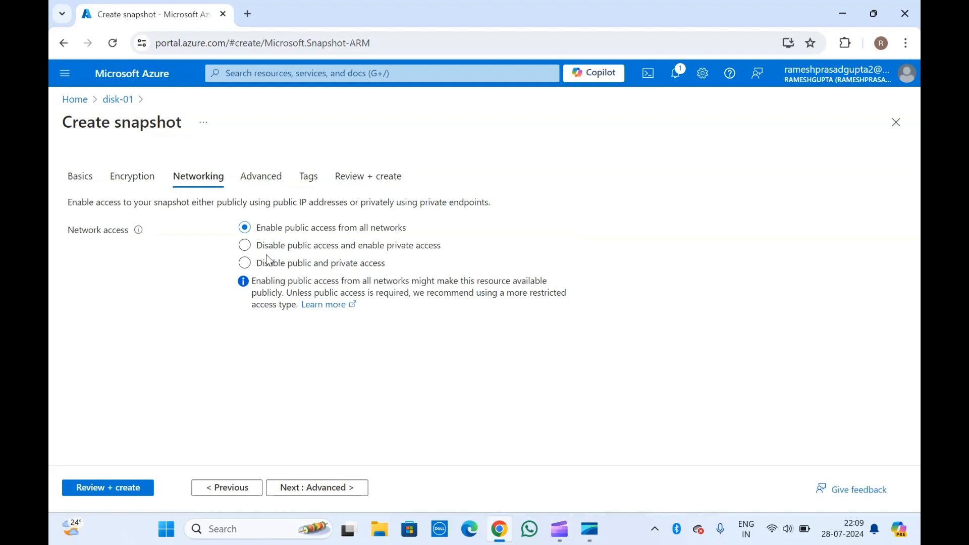
{"action": "left_click", "coordinate": [291, 247]}
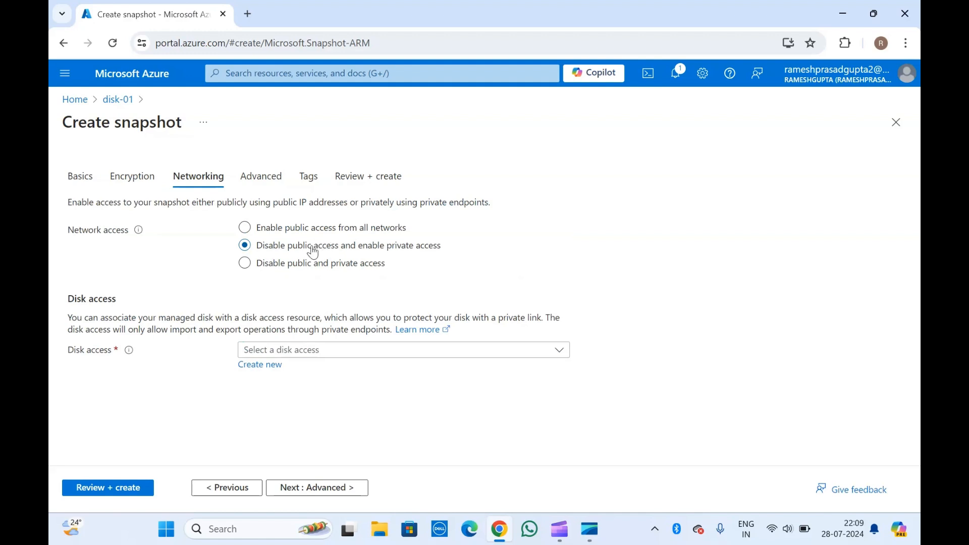
{"action": "left_click", "coordinate": [289, 229]}
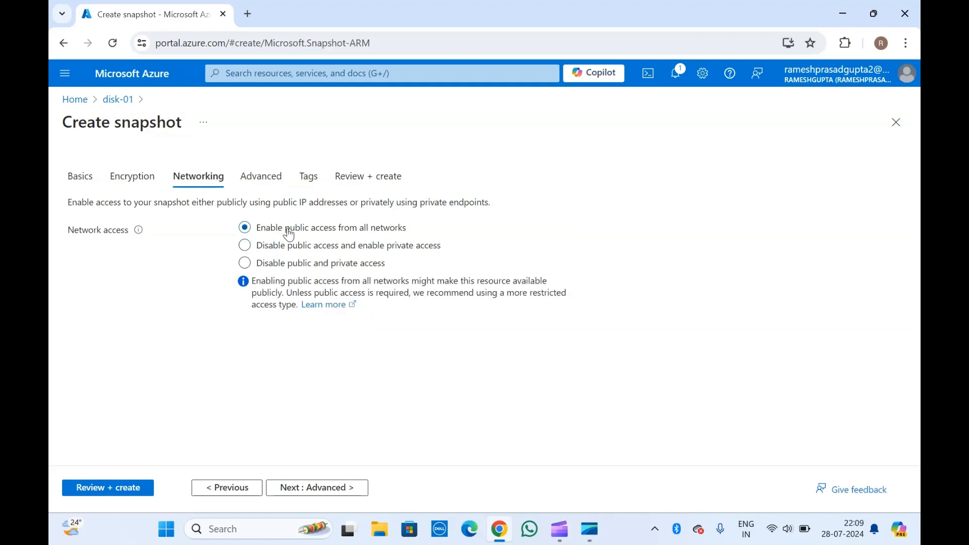
- Try disabling public and private access, try private-only access, and restore Enable public access from all networks
{"action": "left_click", "coordinate": [288, 266]}
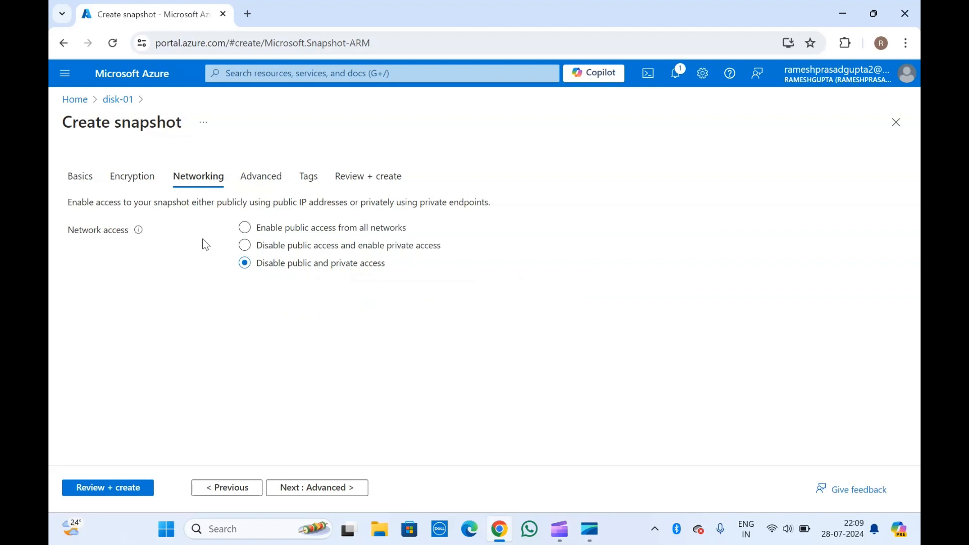
{"action": "left_click", "coordinate": [246, 246]}
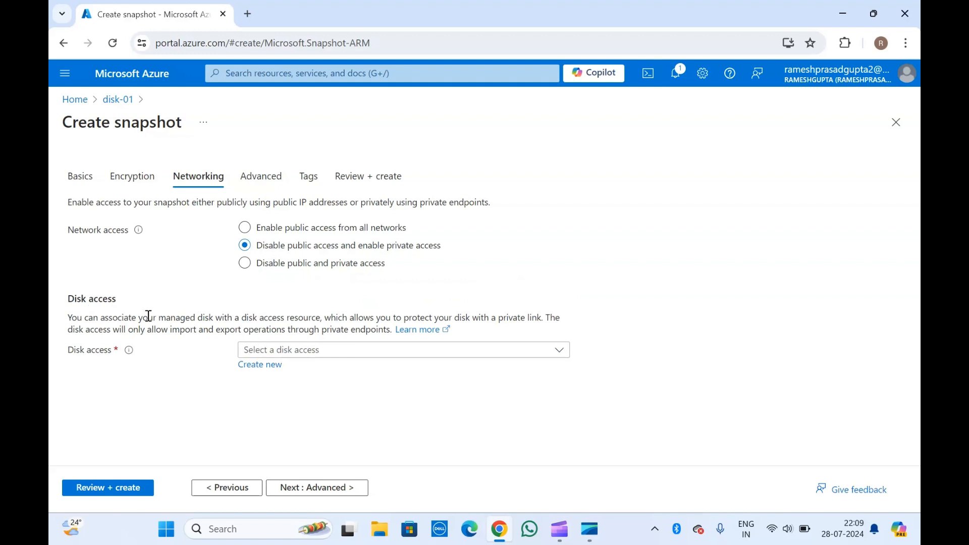
{"action": "left_click", "coordinate": [245, 227]}
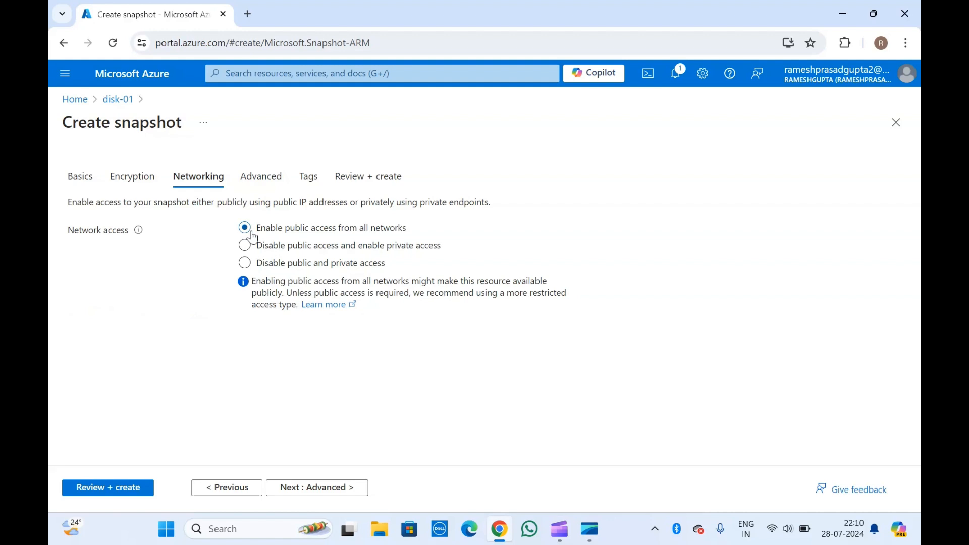
- Leave data access authentication mode disabled and the tags empty, and proceed to the snapshot's final review
{"action": "left_click", "coordinate": [310, 485]}
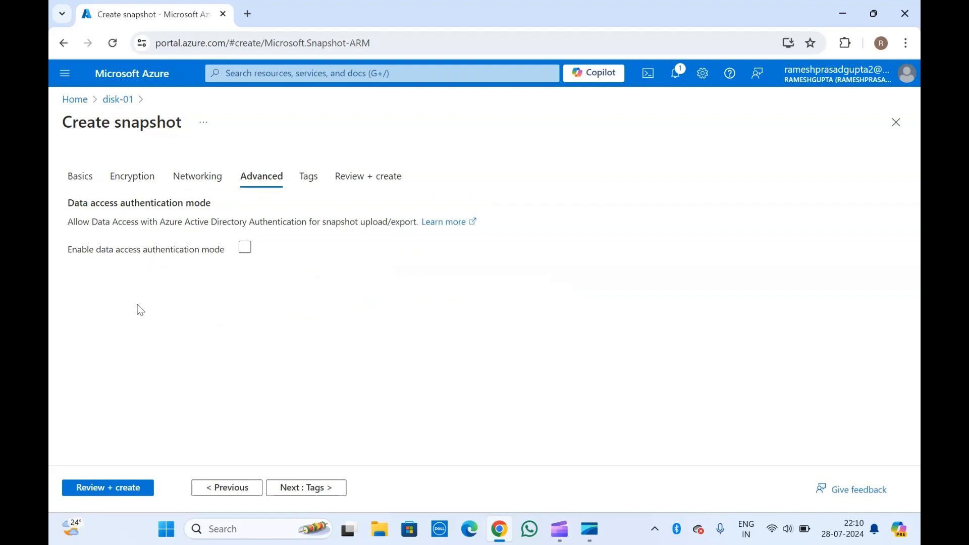
{"action": "left_click", "coordinate": [241, 255]}
{"action": "left_click", "coordinate": [245, 253]}
{"action": "left_click", "coordinate": [301, 488]}
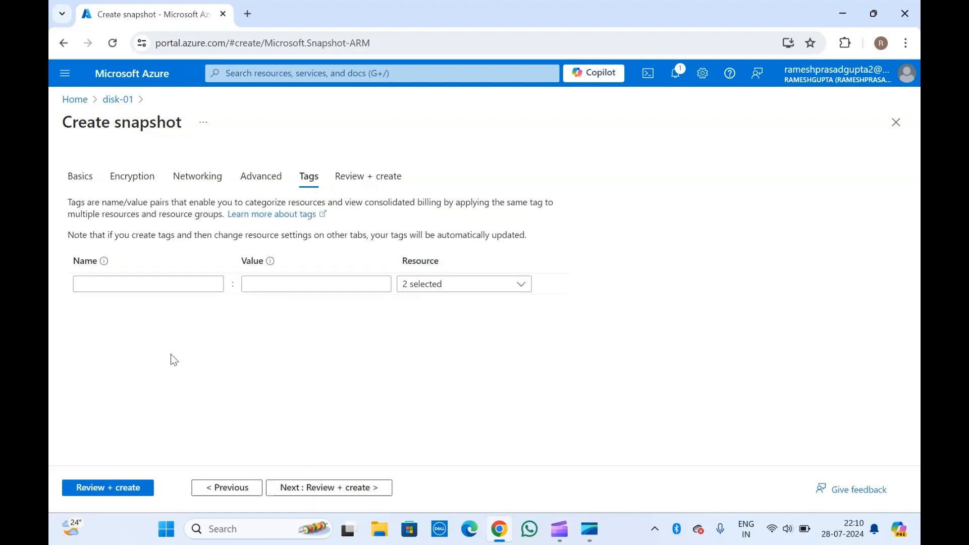
{"action": "left_click", "coordinate": [173, 284]}
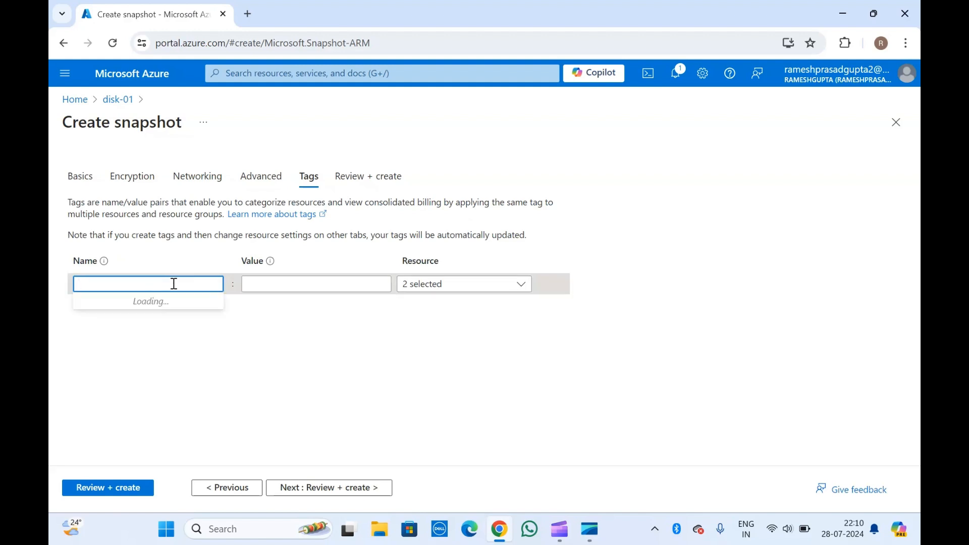
{"action": "left_click", "coordinate": [289, 353]}
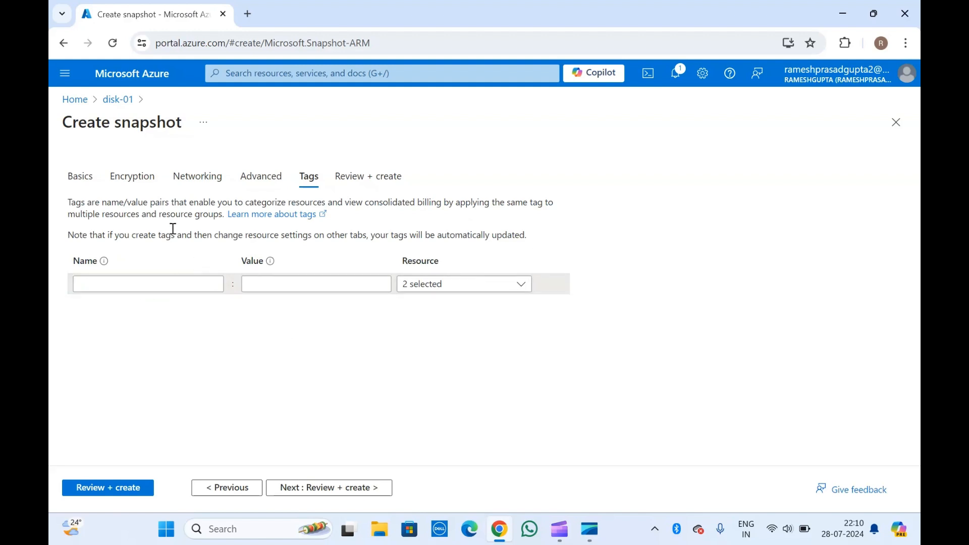
{"action": "left_click", "coordinate": [340, 490]}
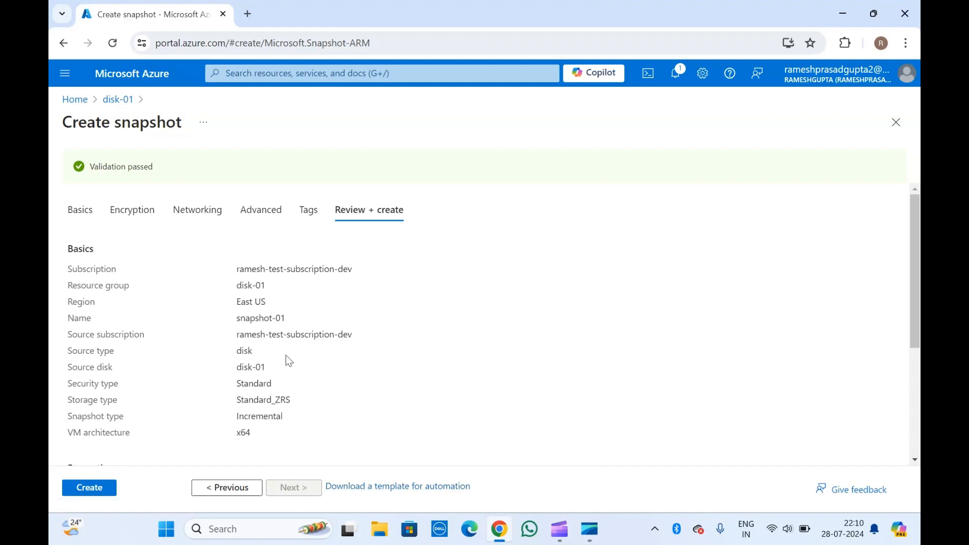
- Review the configuration summary of snapshot-01 and create the snapshot
{"action": "scroll", "coordinate": [286, 356], "scroll_direction": "down", "scroll_amount": 5}
{"action": "scroll", "coordinate": [286, 356], "scroll_direction": "up", "scroll_amount": 5}
{"action": "left_click", "coordinate": [90, 489]}
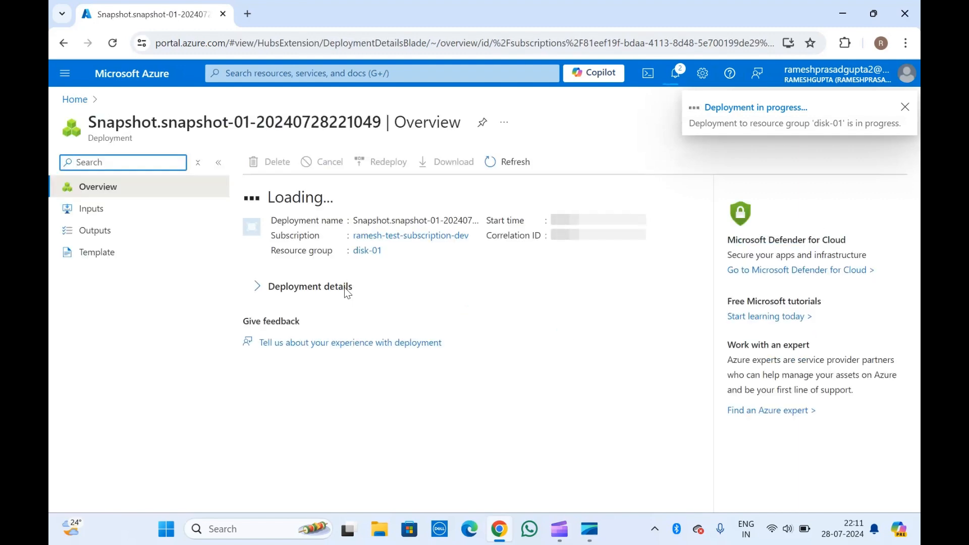
{"action": "triple_click", "coordinate": [154, 122]}
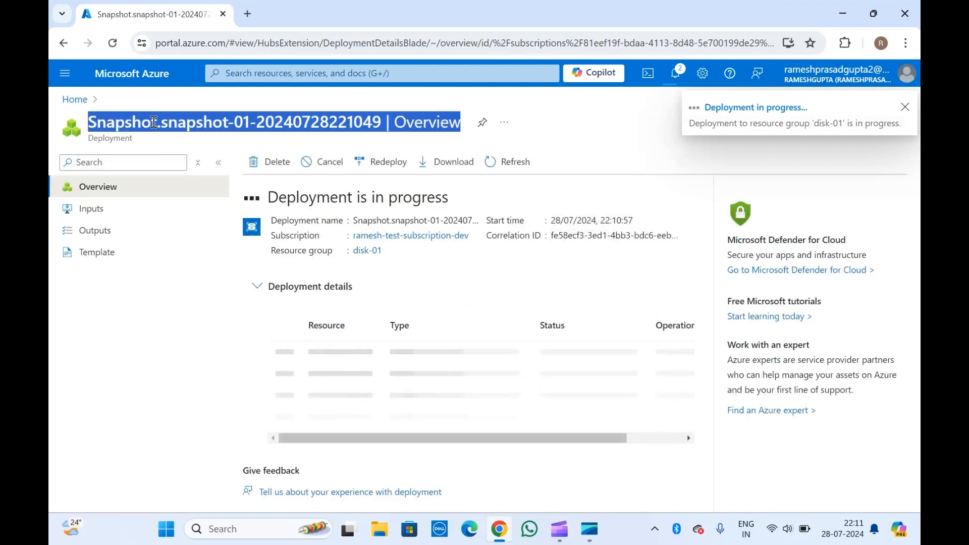
{"action": "left_click", "coordinate": [286, 115]}
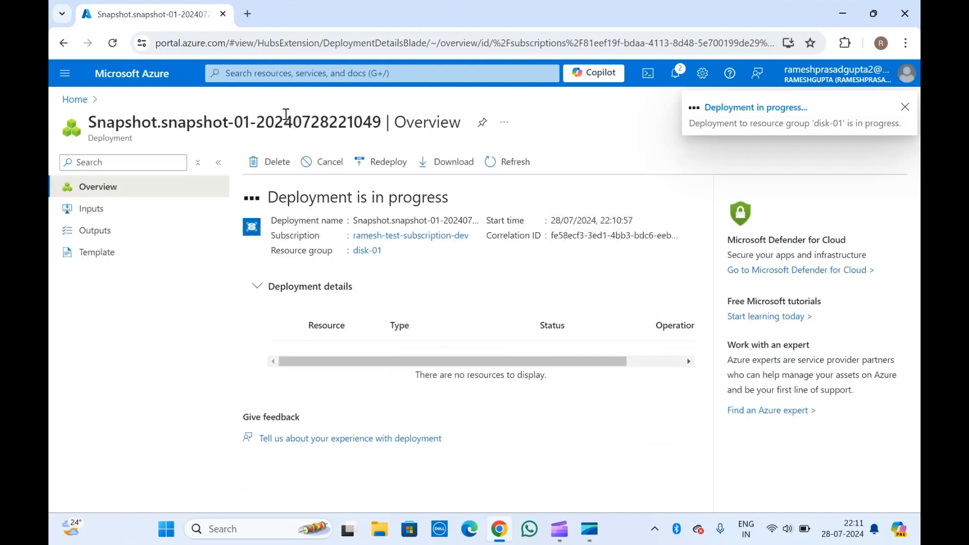
{"action": "double_click", "coordinate": [298, 200]}
{"action": "left_click", "coordinate": [299, 201]}
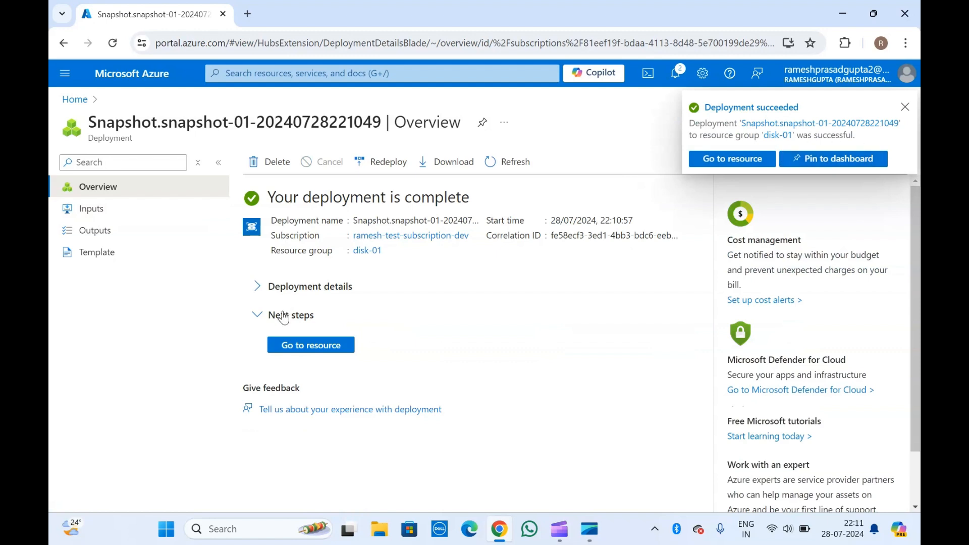
- Open the deployed snapshot-01 resource and examine its essentials, creation time and properties in the overview
{"action": "left_click", "coordinate": [301, 344]}
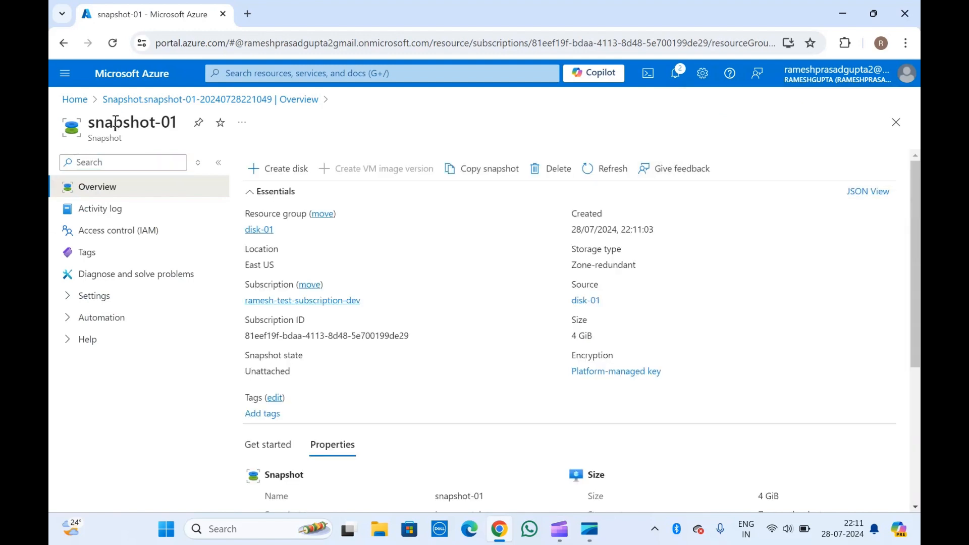
{"action": "left_click_drag", "start_coordinate": [125, 142], "coordinate": [87, 129]}
{"action": "triple_click", "coordinate": [116, 121]}
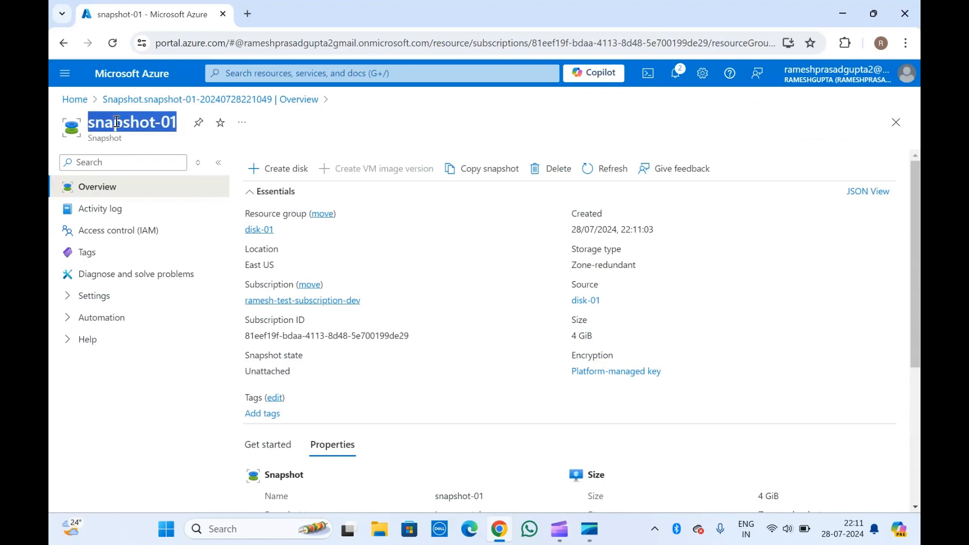
{"action": "left_click", "coordinate": [116, 121]}
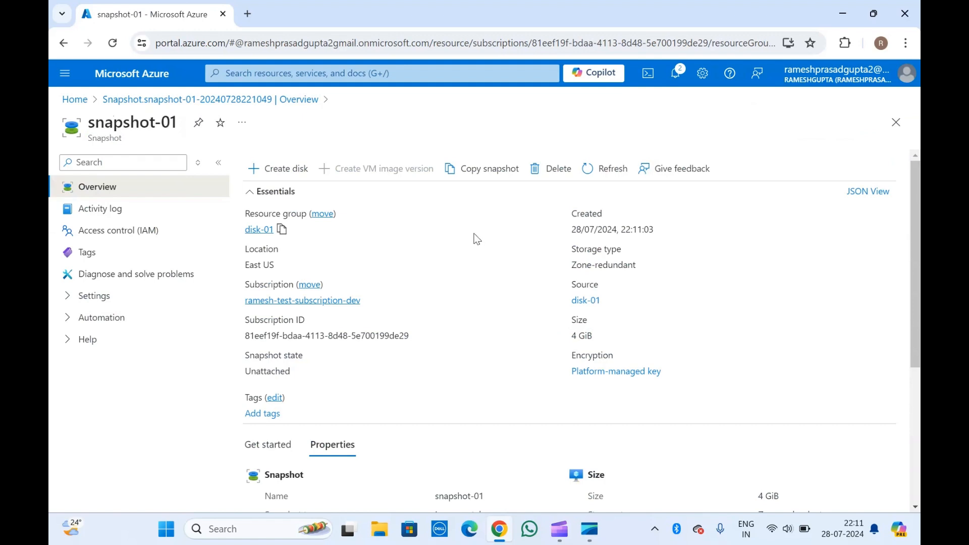
{"action": "triple_click", "coordinate": [601, 233]}
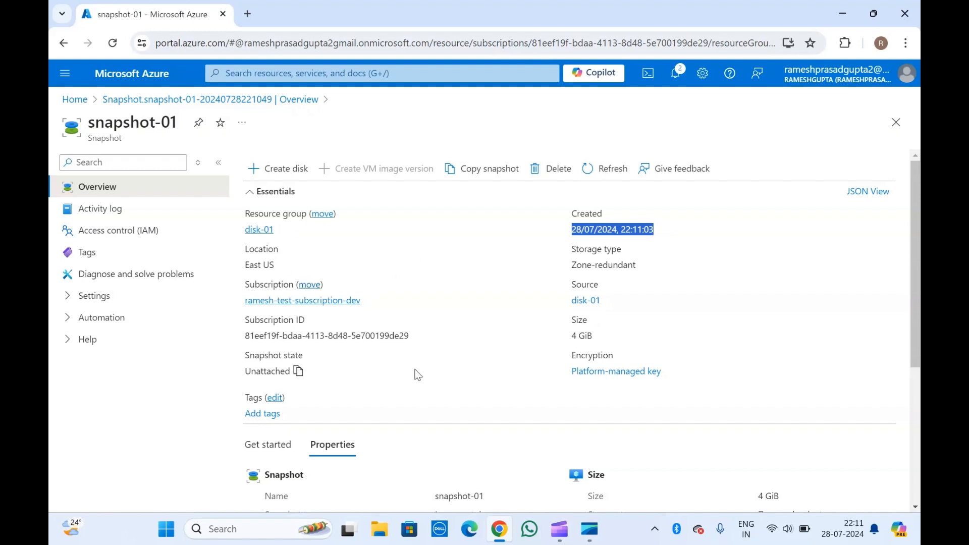
{"action": "scroll", "coordinate": [417, 374], "scroll_direction": "down", "scroll_amount": 1}
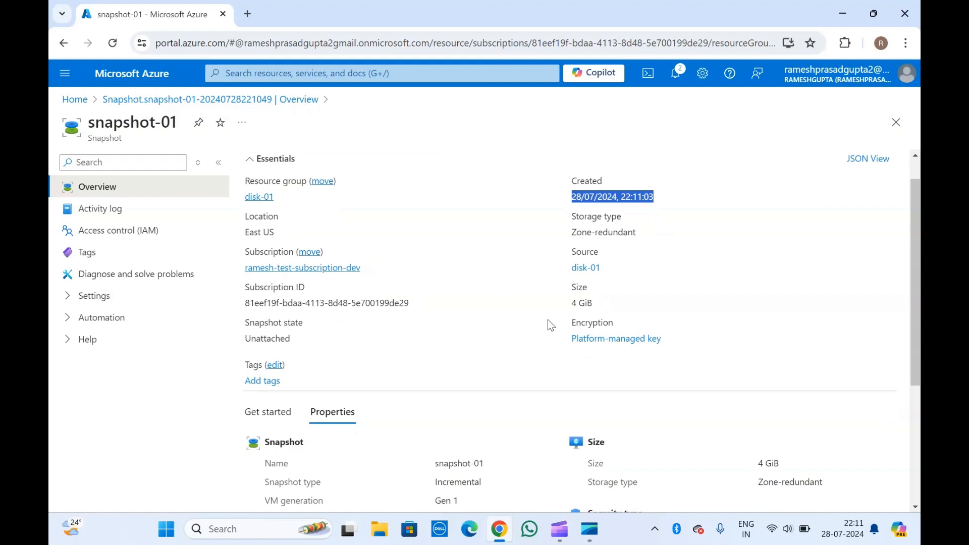
{"action": "scroll", "coordinate": [549, 324], "scroll_direction": "down", "scroll_amount": 2}
{"action": "scroll", "coordinate": [407, 394], "scroll_direction": "down", "scroll_amount": 3}
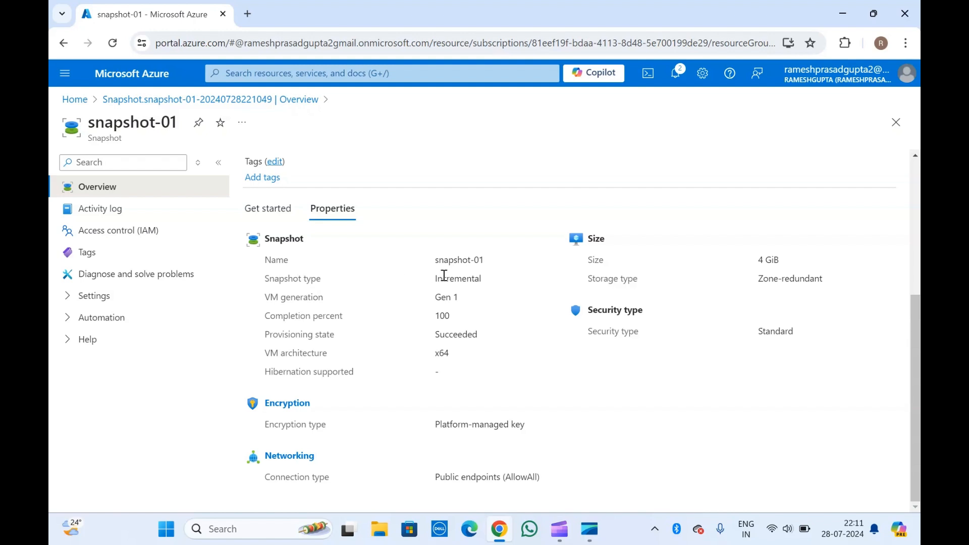
{"action": "scroll", "coordinate": [457, 452], "scroll_direction": "up", "scroll_amount": 5}
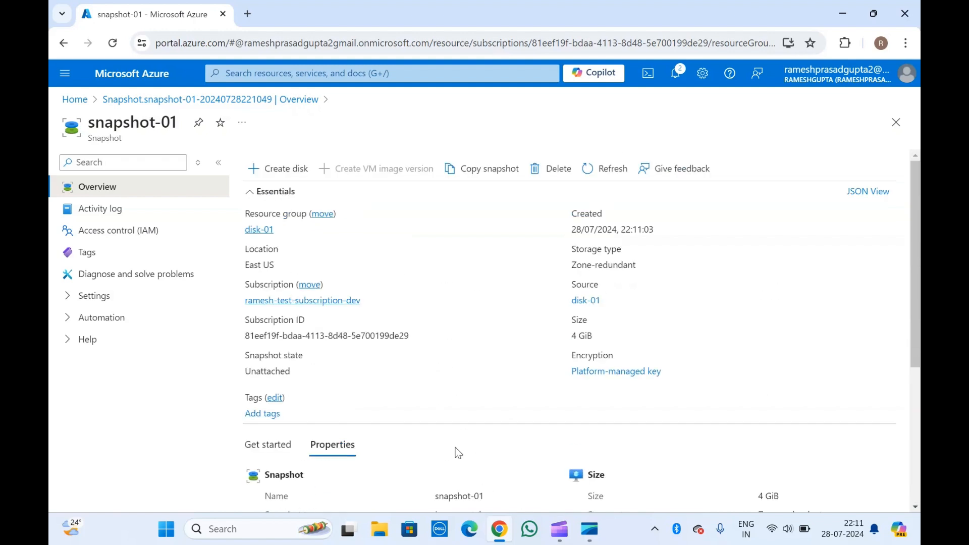
- Look through snapshot-01's encryption, networking, snapshot export, properties and automation settings, and return to its overview
{"action": "left_click", "coordinate": [71, 301]}
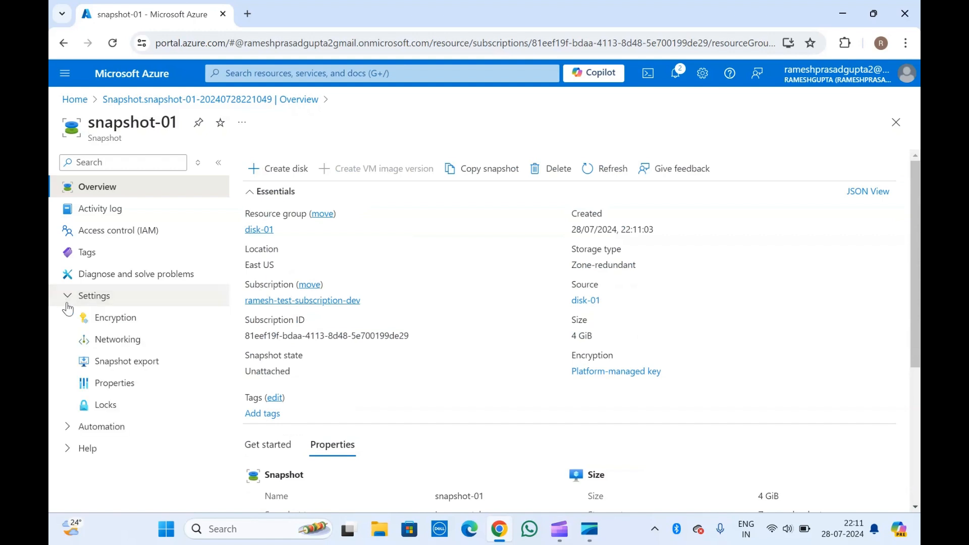
{"action": "left_click", "coordinate": [115, 318]}
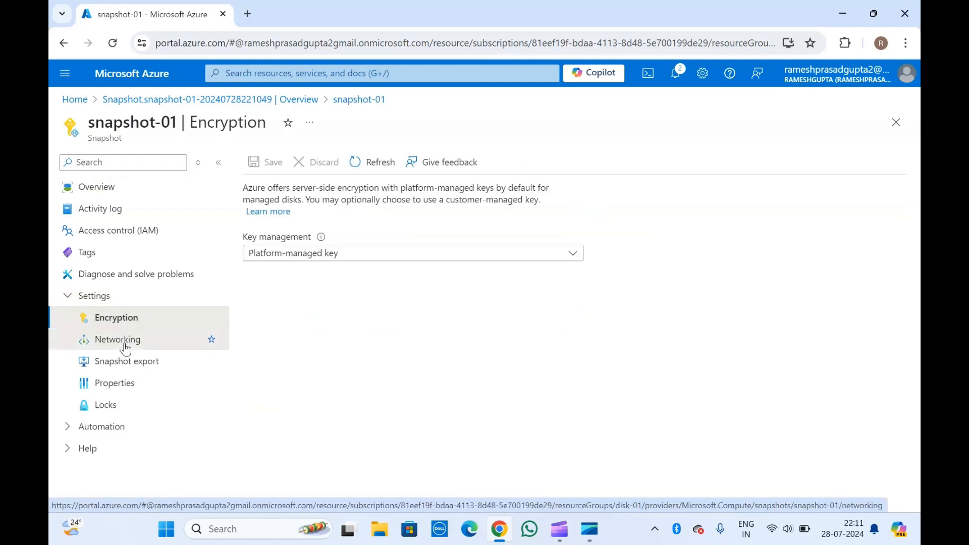
{"action": "left_click", "coordinate": [122, 341]}
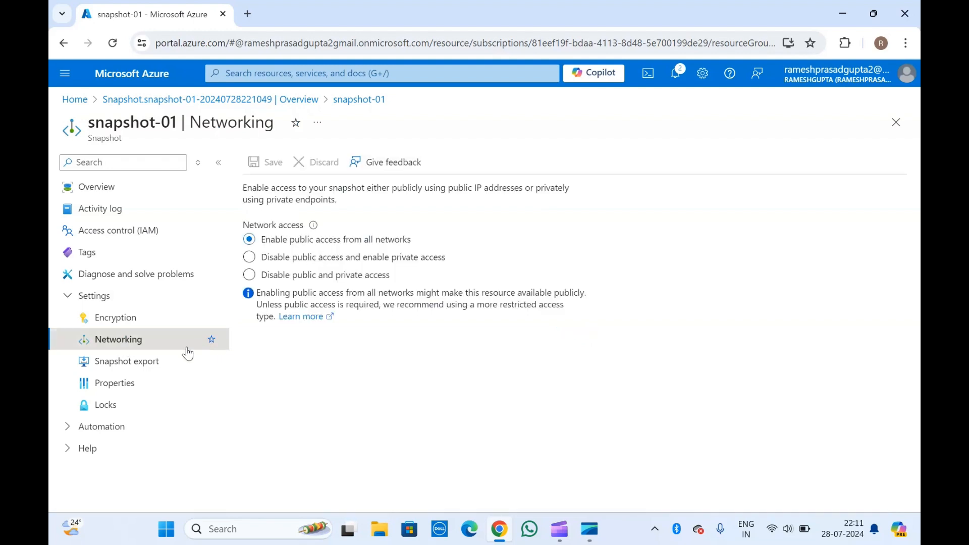
{"action": "left_click", "coordinate": [142, 362]}
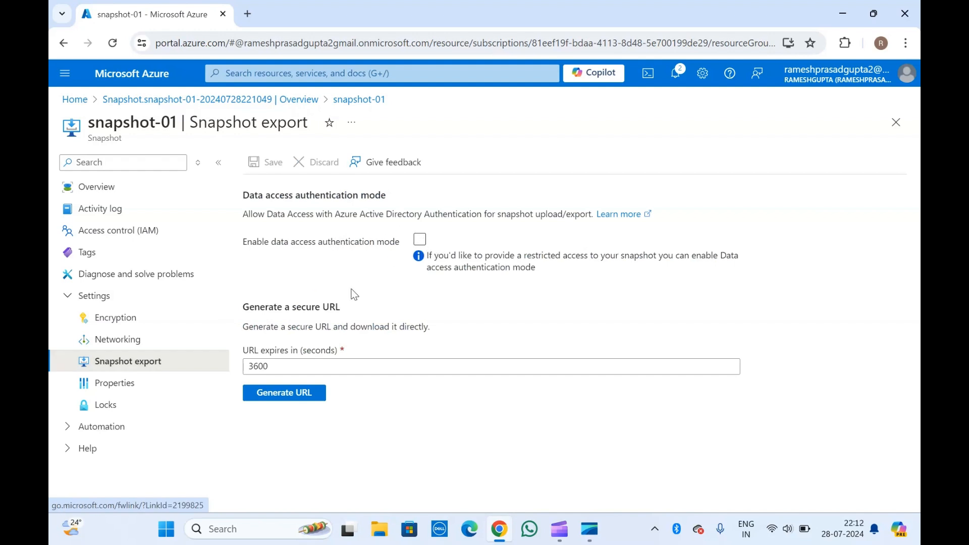
{"action": "left_click", "coordinate": [114, 387]}
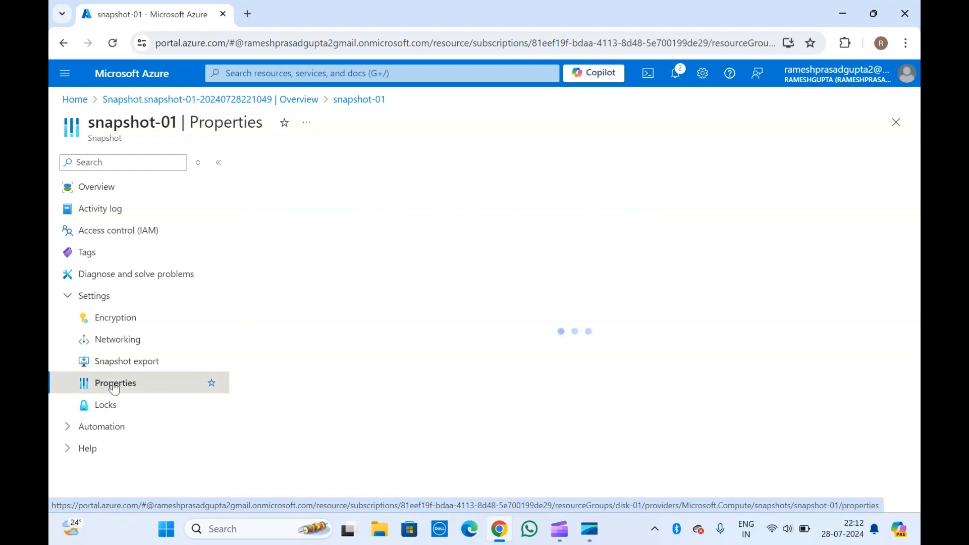
{"action": "left_click", "coordinate": [92, 426]}
{"action": "scroll", "coordinate": [102, 482], "scroll_direction": "down", "scroll_amount": 1}
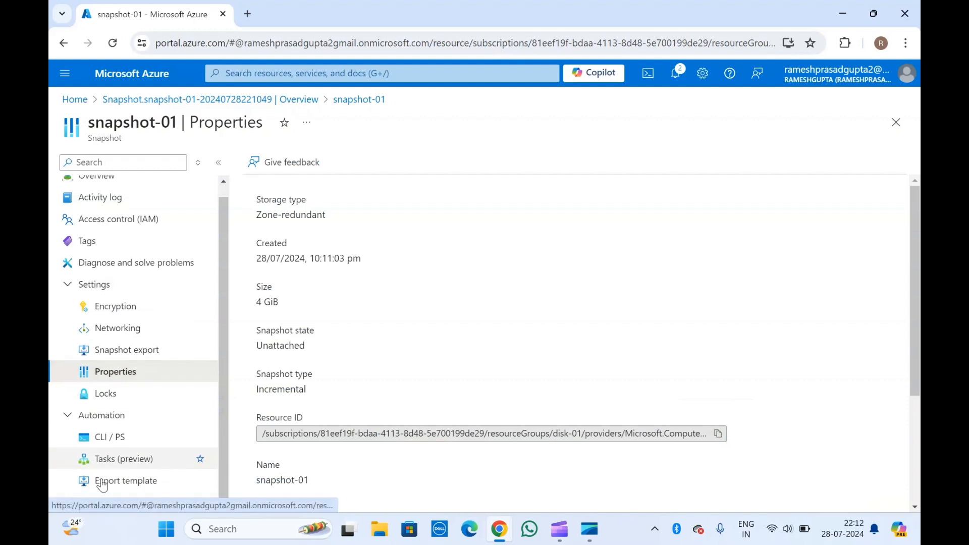
{"action": "scroll", "coordinate": [102, 485], "scroll_direction": "up", "scroll_amount": 1}
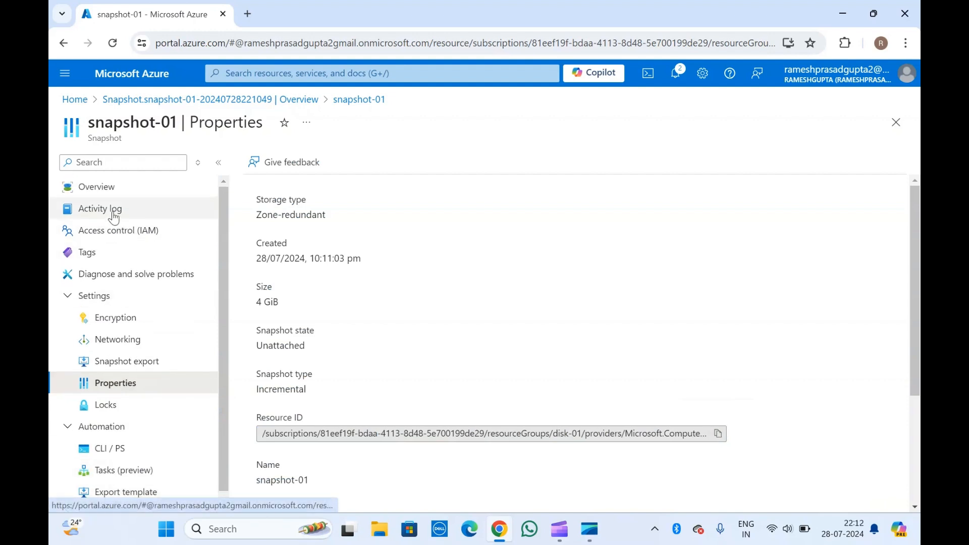
{"action": "left_click", "coordinate": [113, 195]}
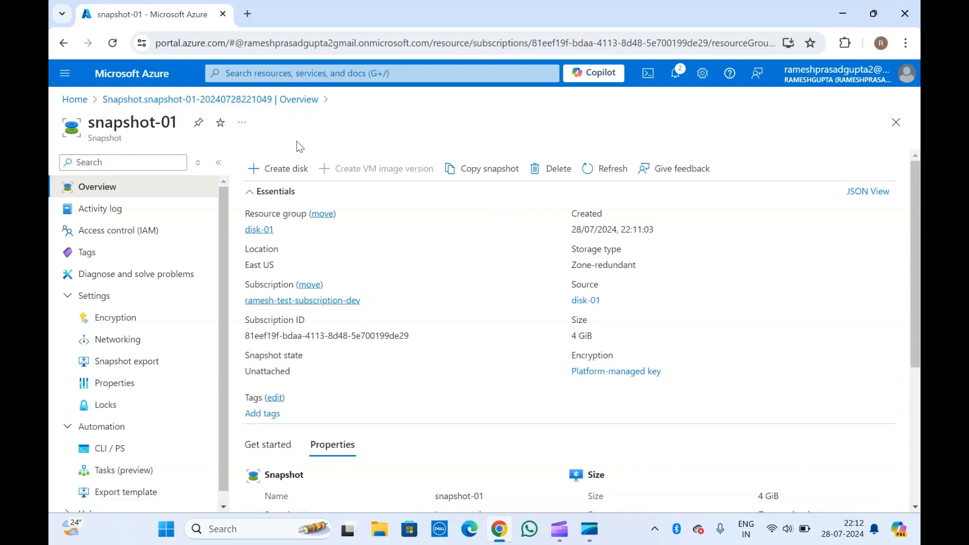
- Examine the source type, source subscription and source snapshot in the form for creating a disk from snapshot-01, and return to the snapshot
{"action": "left_click", "coordinate": [282, 170]}
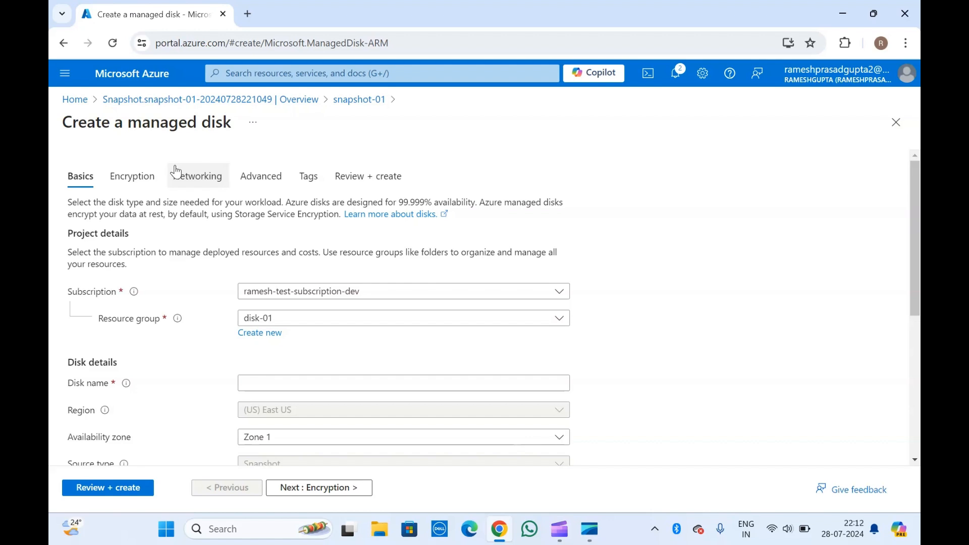
{"action": "scroll", "coordinate": [190, 400], "scroll_direction": "down", "scroll_amount": 1}
{"action": "scroll", "coordinate": [187, 395], "scroll_direction": "down", "scroll_amount": 3}
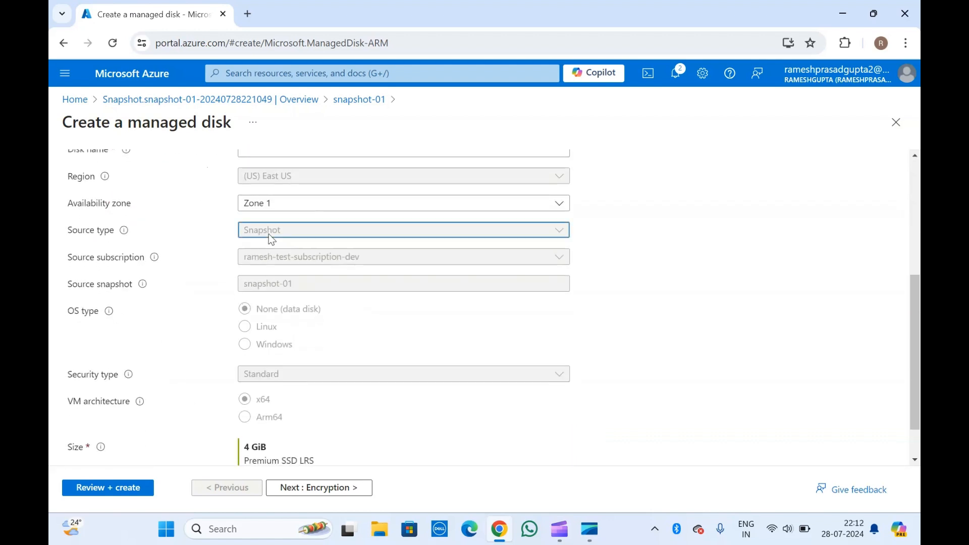
{"action": "left_click_drag", "start_coordinate": [66, 224], "coordinate": [322, 271]}
{"action": "left_click", "coordinate": [323, 274]}
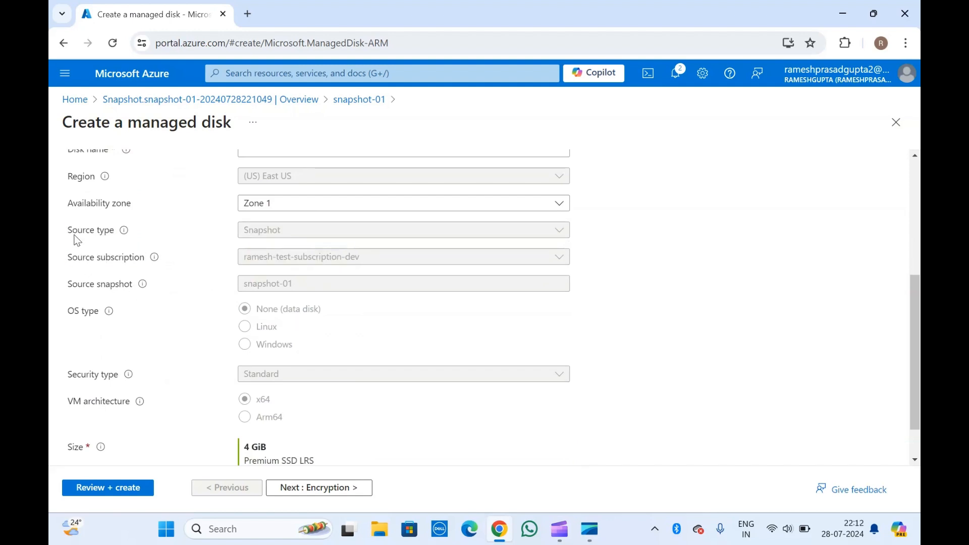
{"action": "left_click_drag", "start_coordinate": [63, 225], "coordinate": [311, 282]}
{"action": "left_click", "coordinate": [324, 280]}
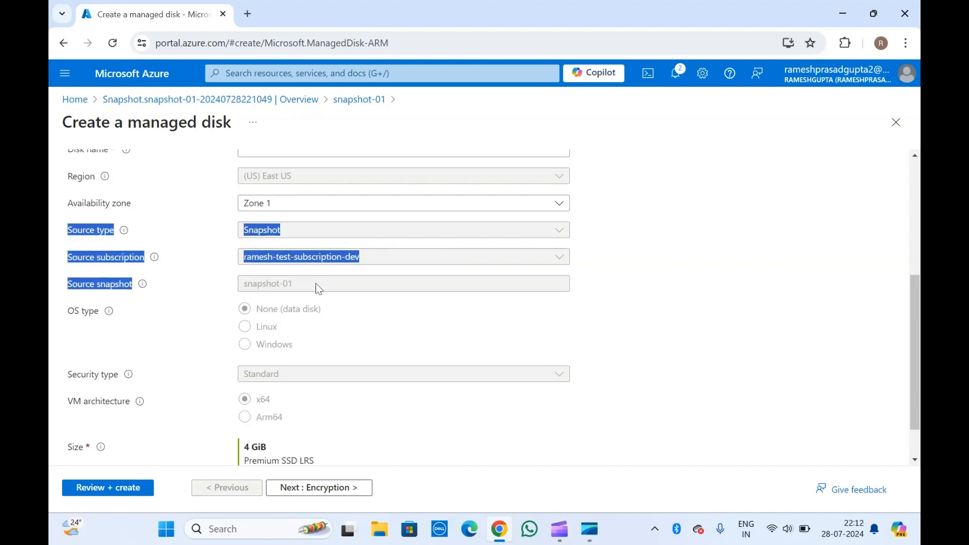
{"action": "left_click", "coordinate": [318, 288]}
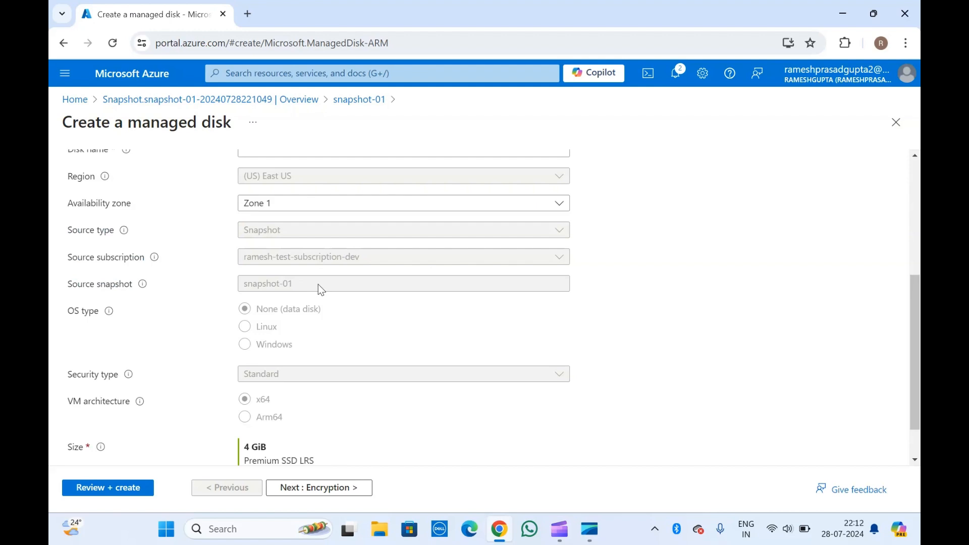
{"action": "scroll", "coordinate": [318, 283], "scroll_direction": "down", "scroll_amount": 1}
{"action": "scroll", "coordinate": [318, 283], "scroll_direction": "up", "scroll_amount": 5}
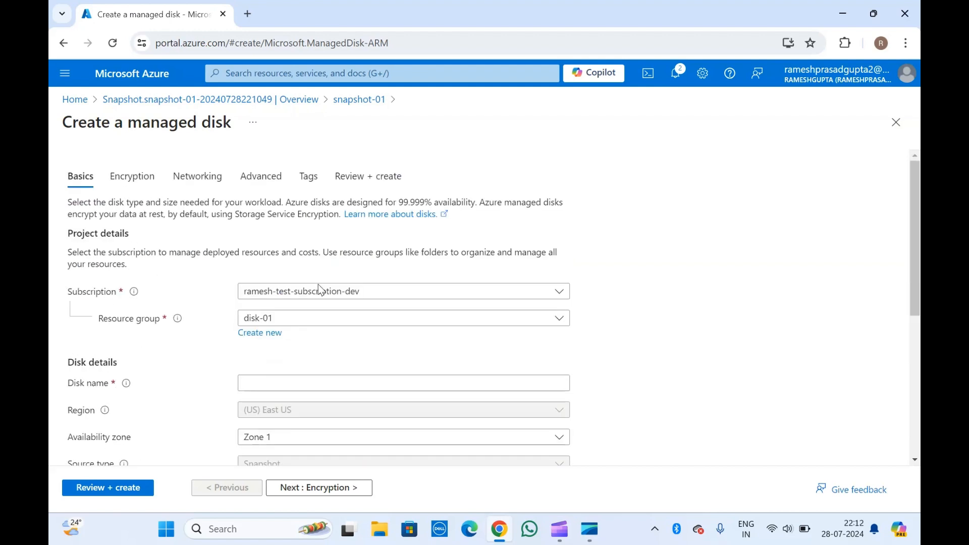
{"action": "left_click", "coordinate": [371, 100]}
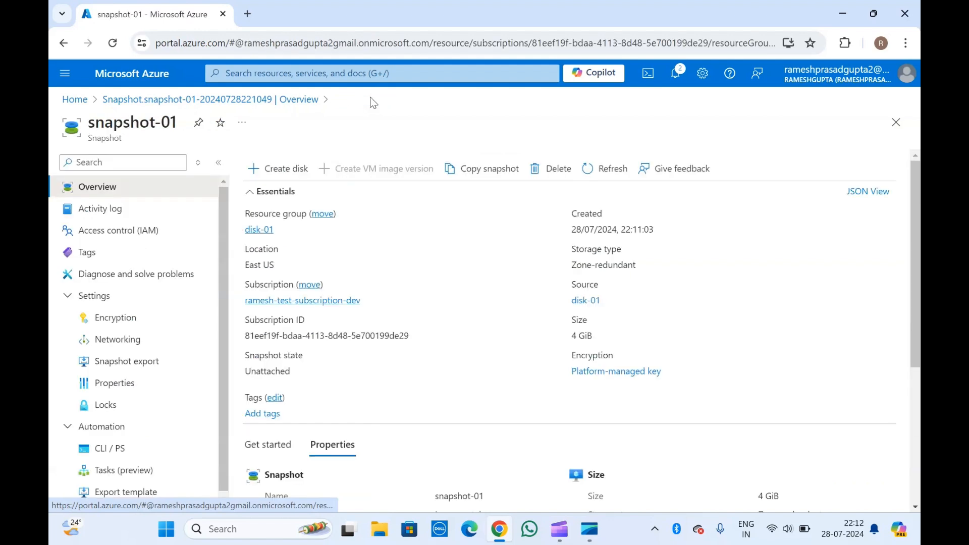
- Examine the project details, region, snapshot type and source settings in the form for copying snapshot-01, and return to the snapshot's overview
{"action": "left_click", "coordinate": [473, 169]}
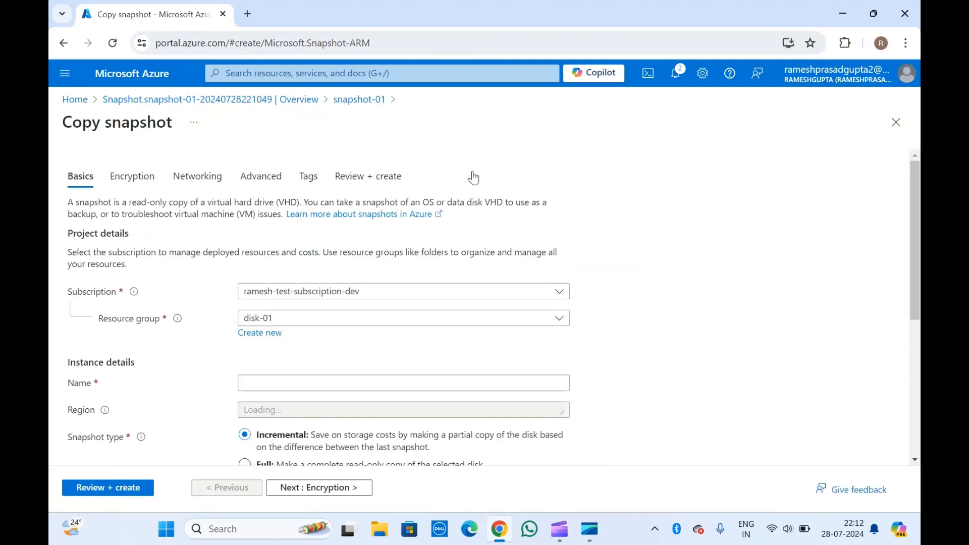
{"action": "scroll", "coordinate": [236, 269], "scroll_direction": "down", "scroll_amount": 5}
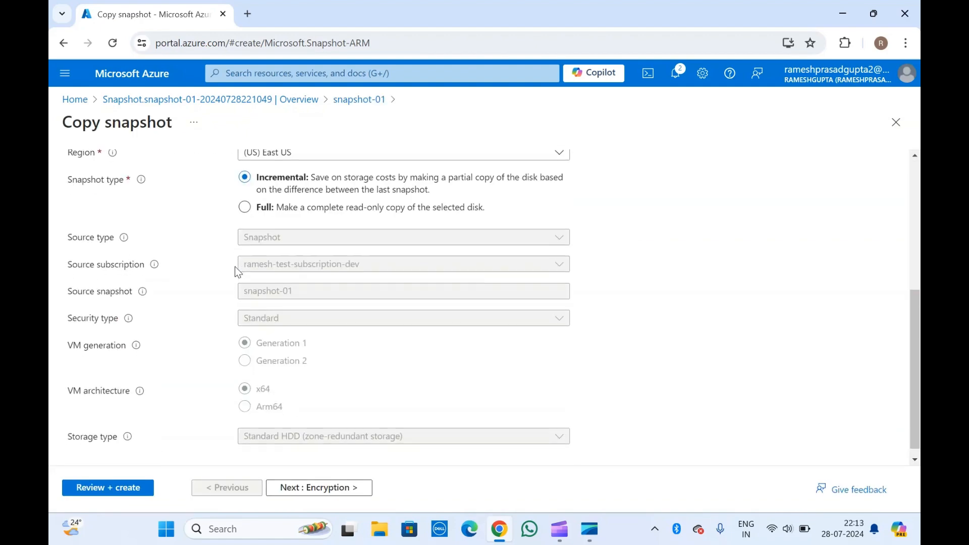
{"action": "scroll", "coordinate": [235, 266], "scroll_direction": "down", "scroll_amount": 1}
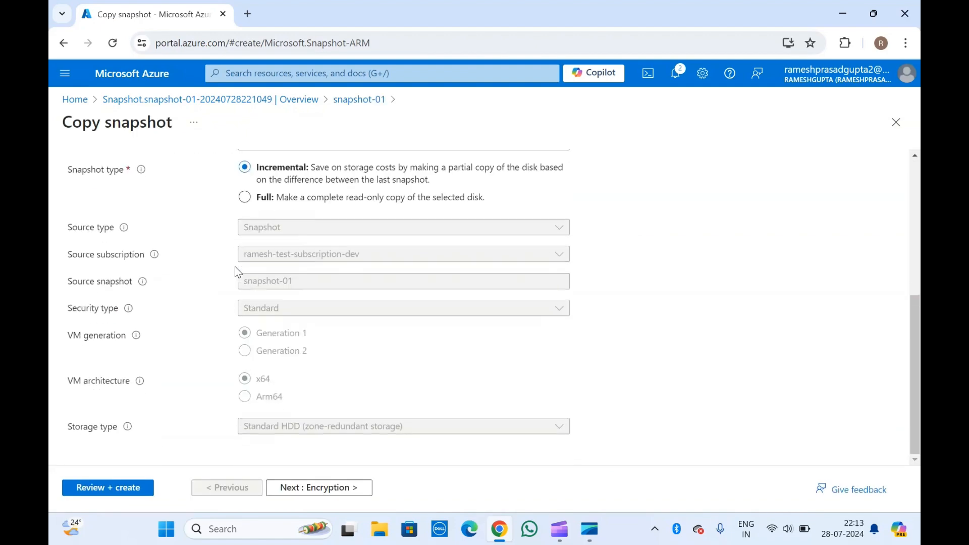
{"action": "scroll", "coordinate": [234, 267], "scroll_direction": "up", "scroll_amount": 6}
{"action": "scroll", "coordinate": [271, 372], "scroll_direction": "down", "scroll_amount": 6}
{"action": "scroll", "coordinate": [217, 236], "scroll_direction": "up", "scroll_amount": 2}
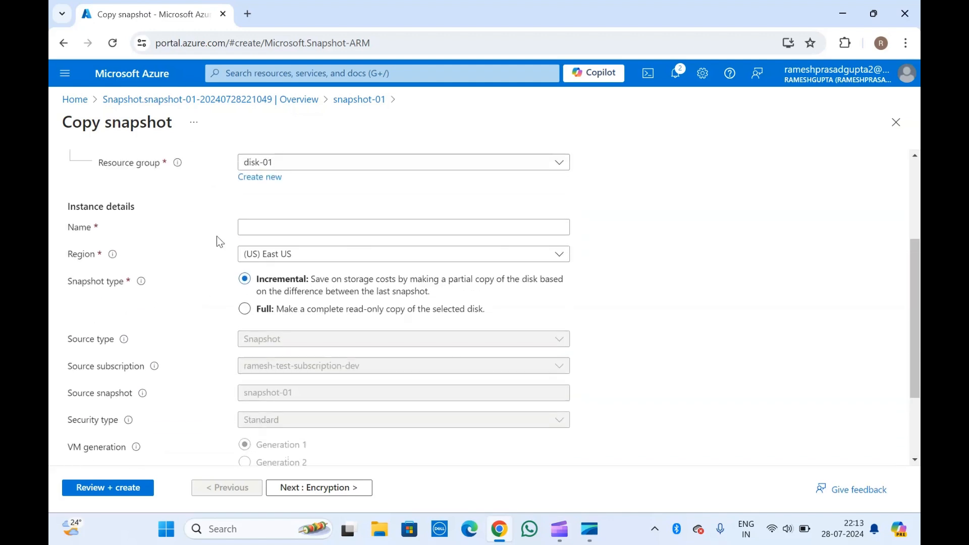
{"action": "scroll", "coordinate": [217, 236], "scroll_direction": "up", "scroll_amount": 1}
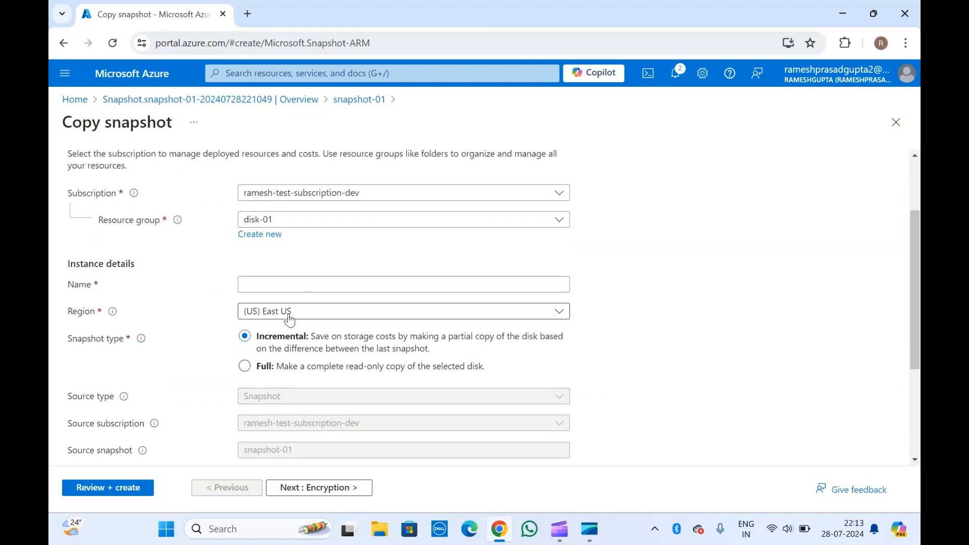
{"action": "scroll", "coordinate": [206, 330], "scroll_direction": "down", "scroll_amount": 3}
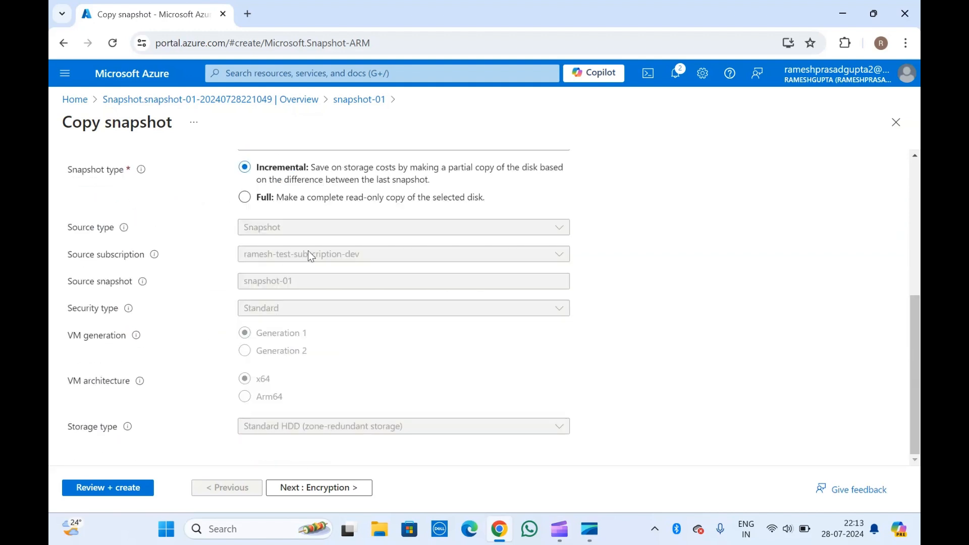
{"action": "scroll", "coordinate": [308, 255], "scroll_direction": "up", "scroll_amount": 5}
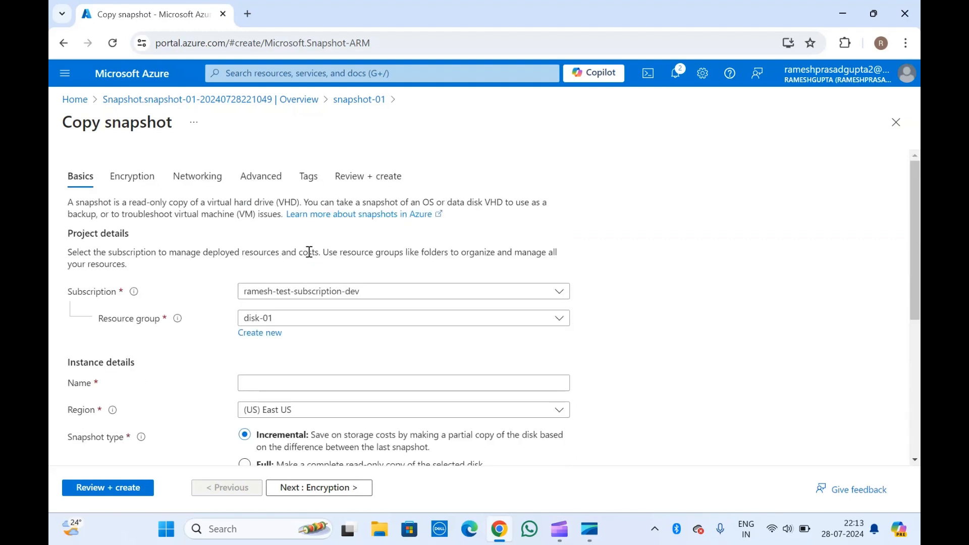
{"action": "double_click", "coordinate": [133, 122]}
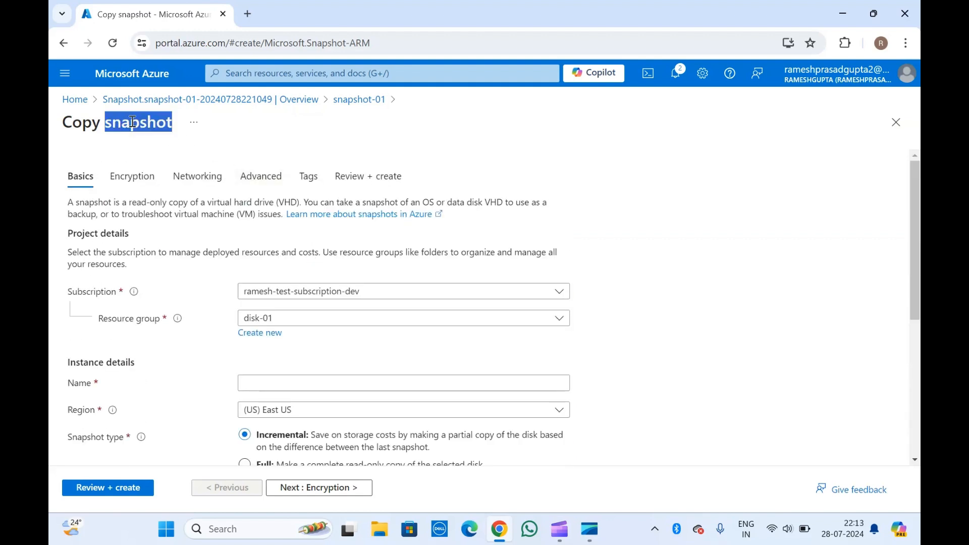
{"action": "triple_click", "coordinate": [132, 122]}
{"action": "left_click", "coordinate": [132, 122]}
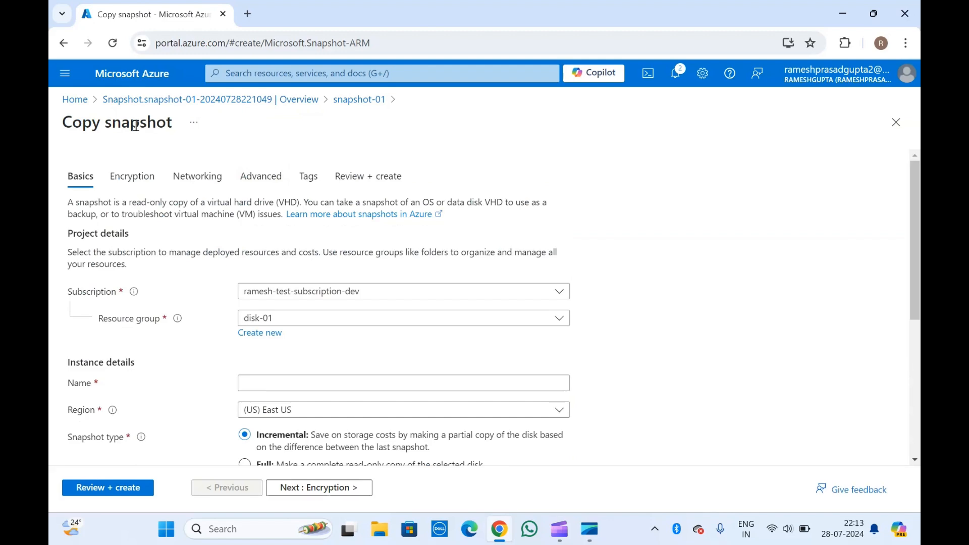
{"action": "left_click", "coordinate": [350, 99]}
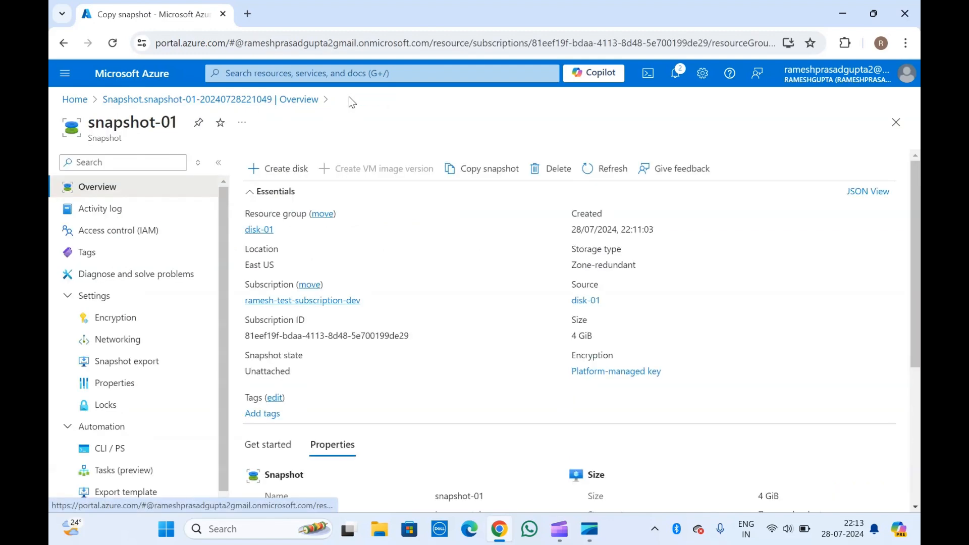
{"action": "scroll", "coordinate": [490, 316], "scroll_direction": "down", "scroll_amount": 4}
{"action": "scroll", "coordinate": [491, 316], "scroll_direction": "up", "scroll_amount": 4}
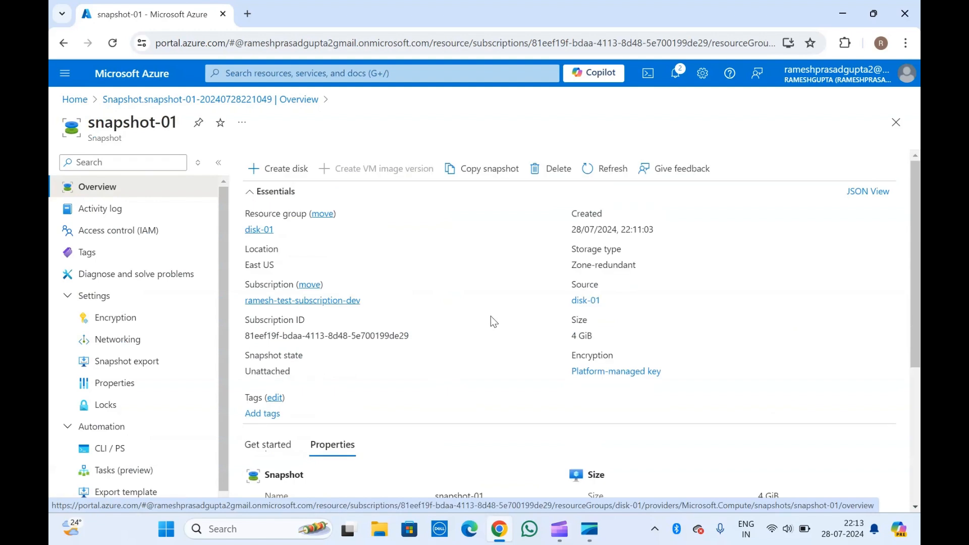